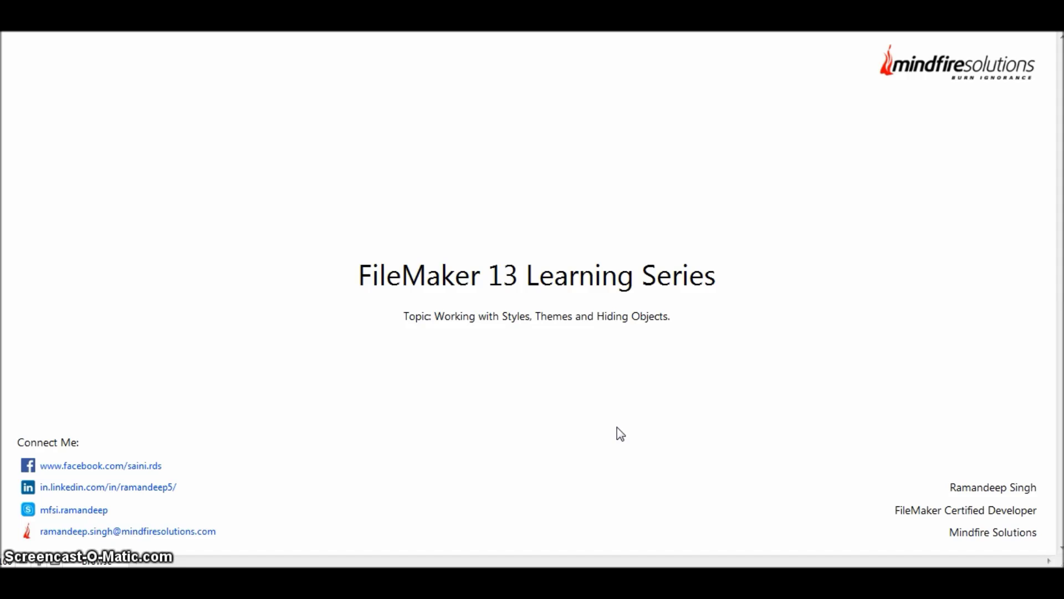
# Advance past the title slide to the What's New topics layout in Browse mode
pyautogui.click(107, 486)
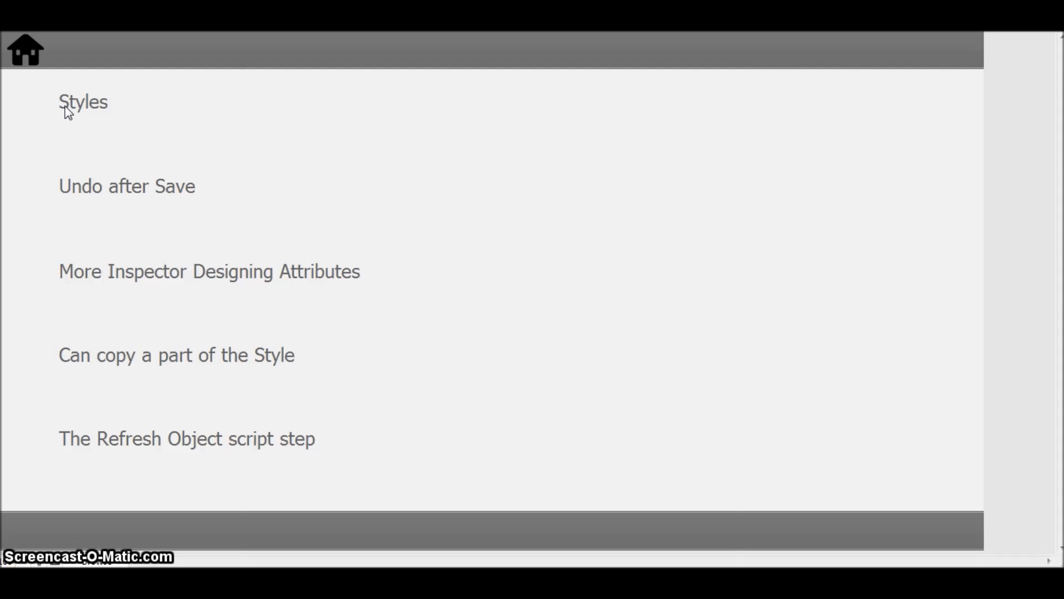
# Switch to Layout mode with Ctrl+L, show the Inspector's Styles tab and the status toolbar
pyautogui.hotkey('ctrl', 'l')
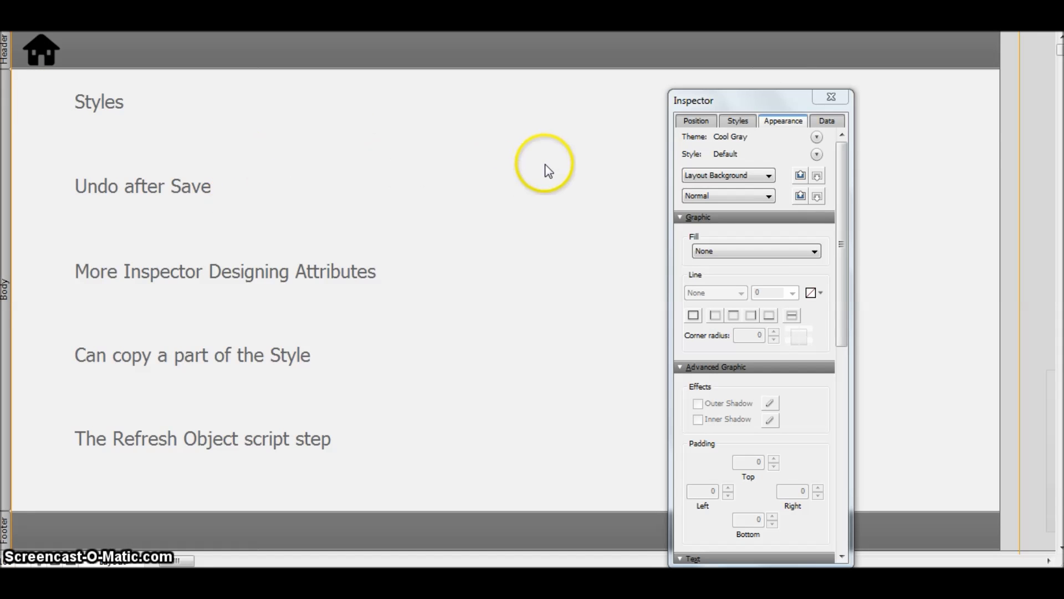
pyautogui.moveTo(776, 95); pyautogui.dragTo(827, 94)
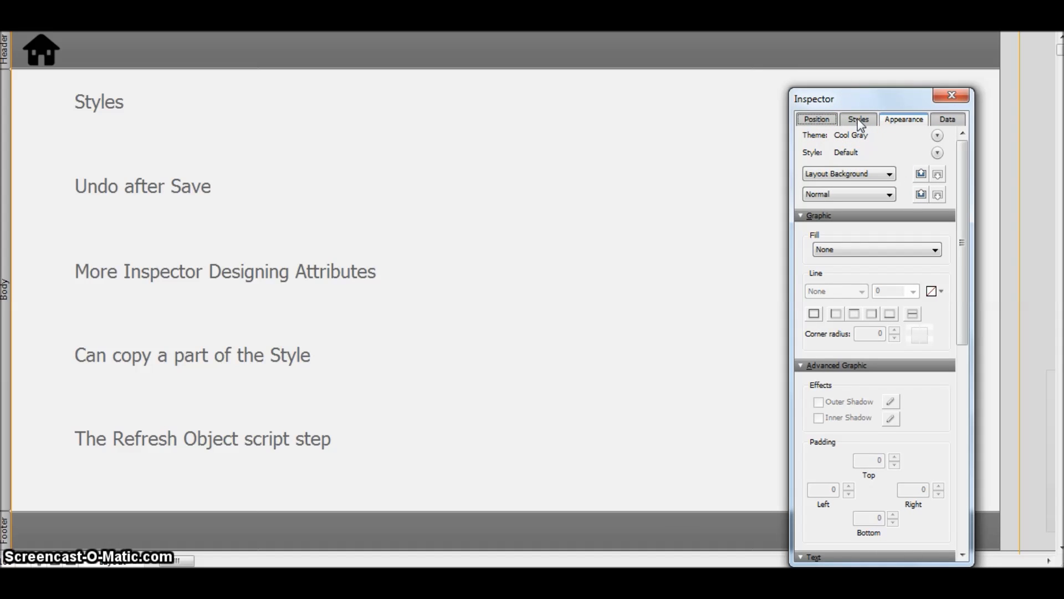
pyautogui.click(859, 121)
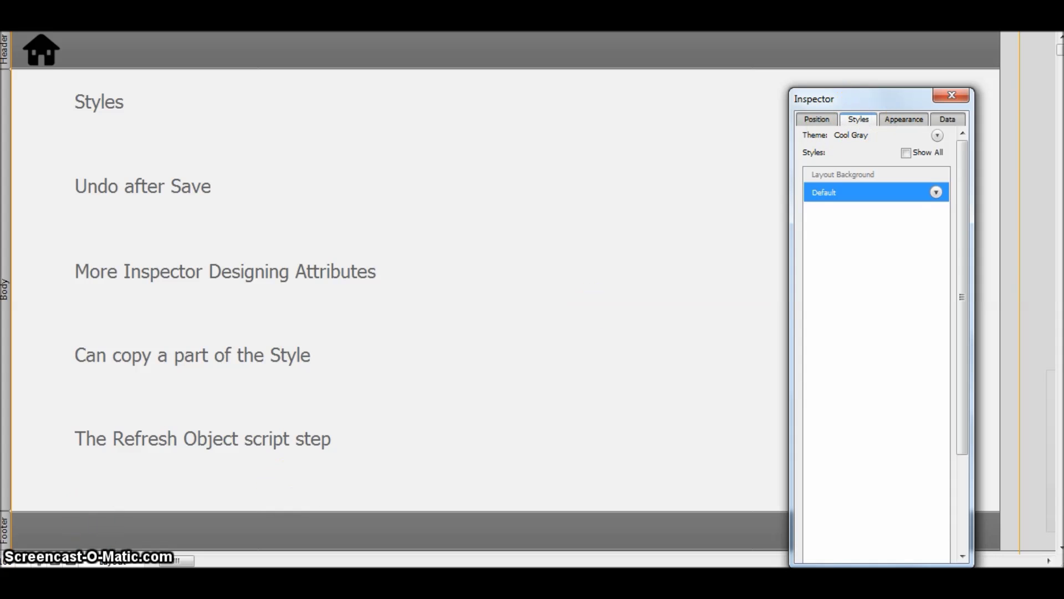
pyautogui.click(58, 562)
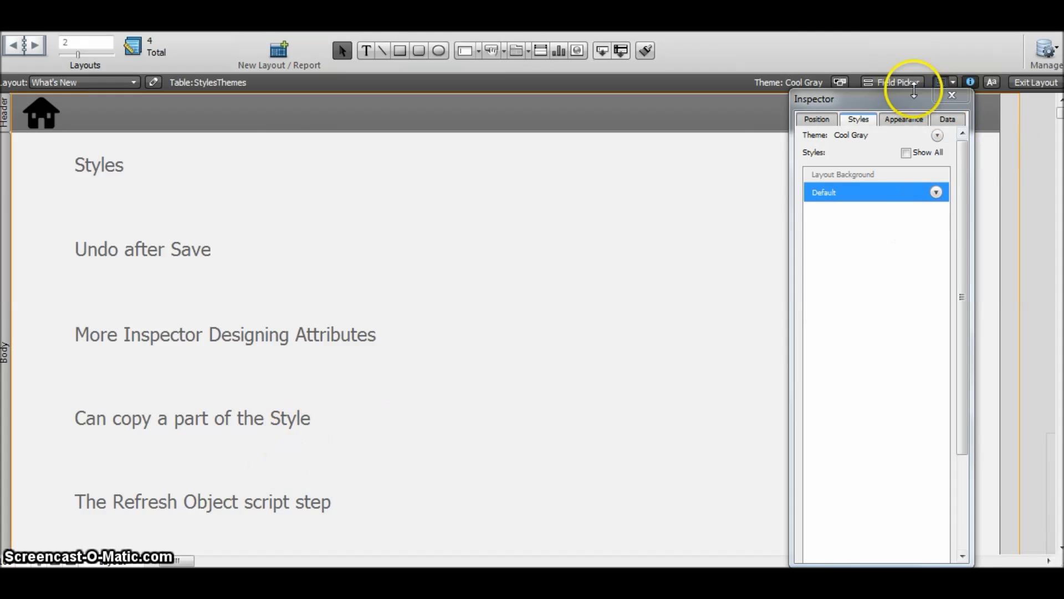
pyautogui.moveTo(909, 95); pyautogui.dragTo(918, 106)
pyautogui.click(972, 84)
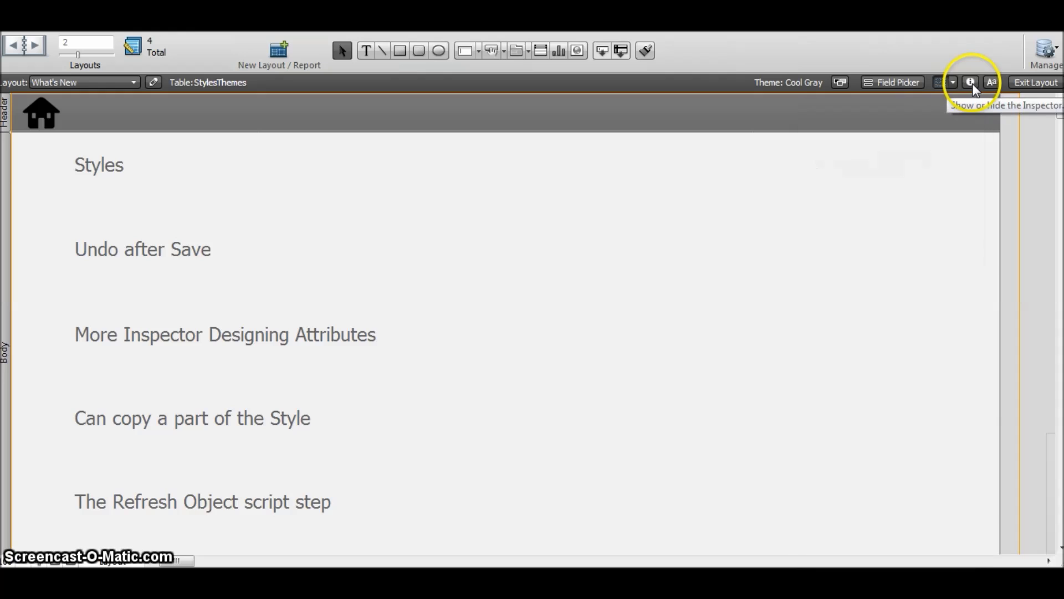
pyautogui.click(971, 83)
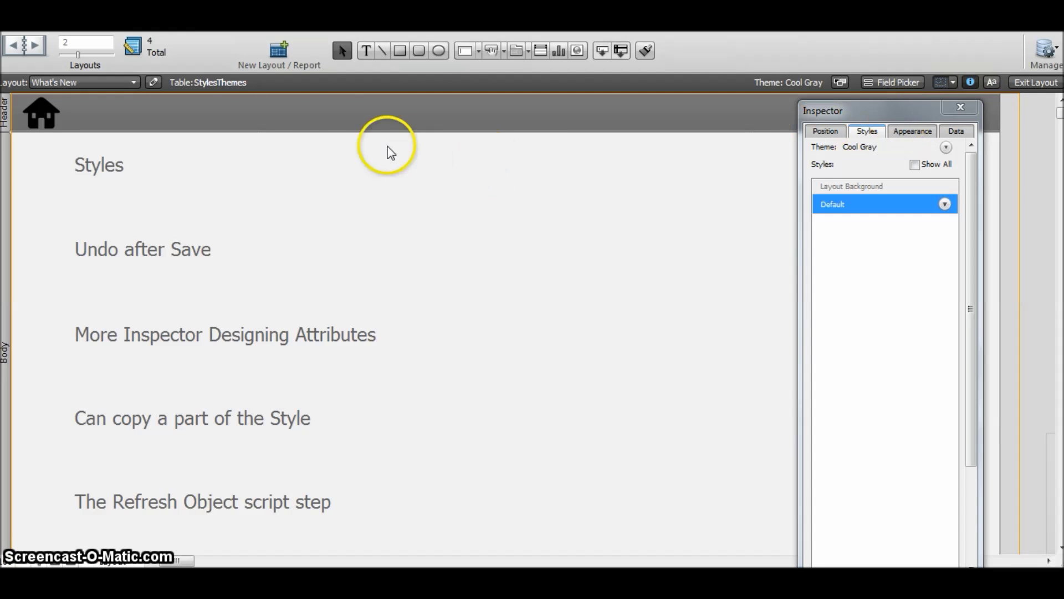
# Toggle the Inspector off and on, then select the Styles heading to list its Cool Gray text styles
pyautogui.click(139, 22)
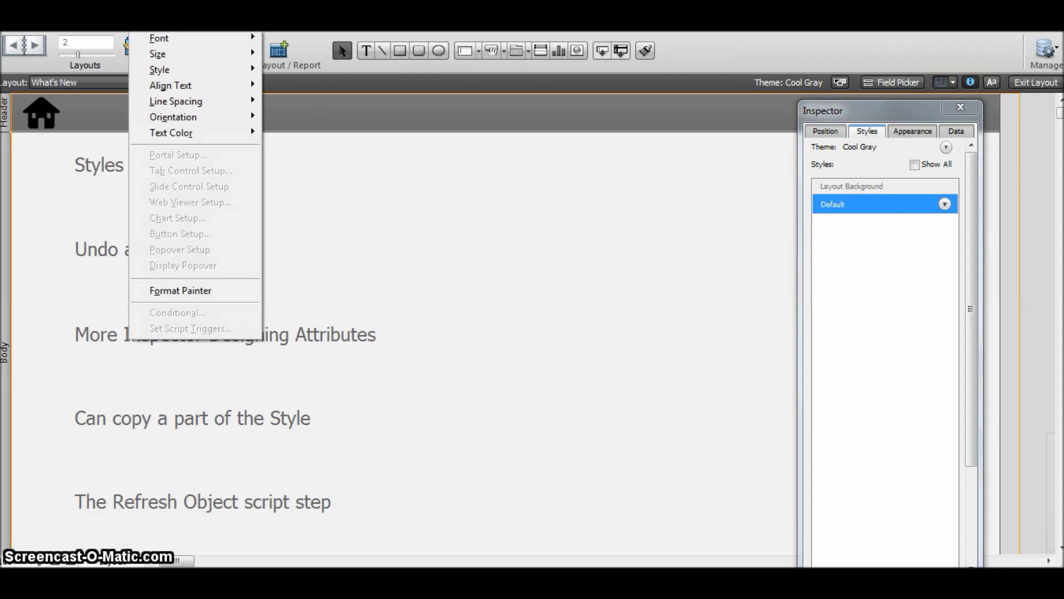
pyautogui.moveTo(75, 23)
pyautogui.click(114, 331)
pyautogui.click(75, 22)
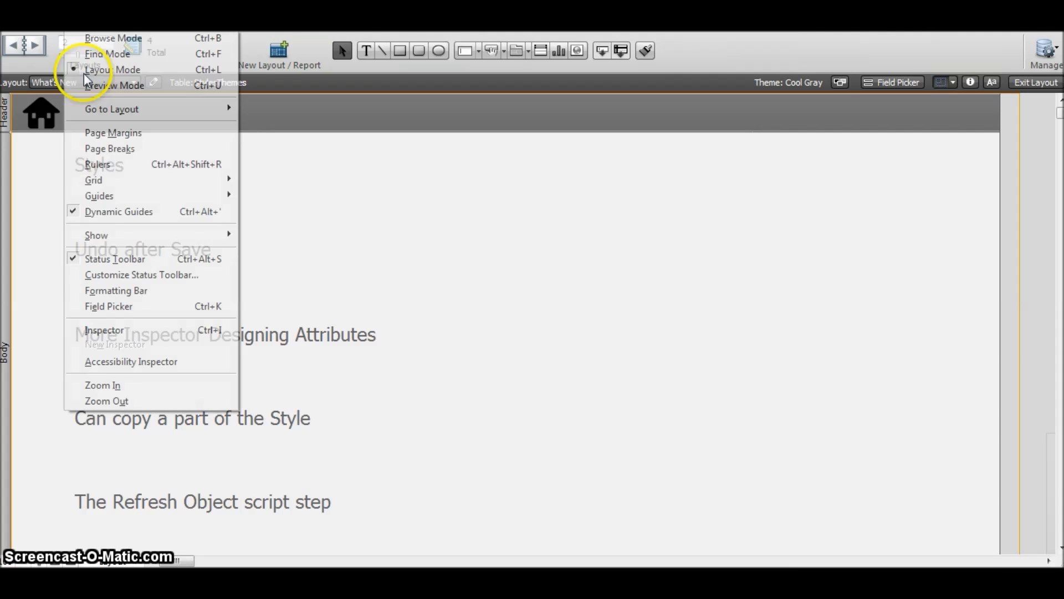
pyautogui.click(118, 331)
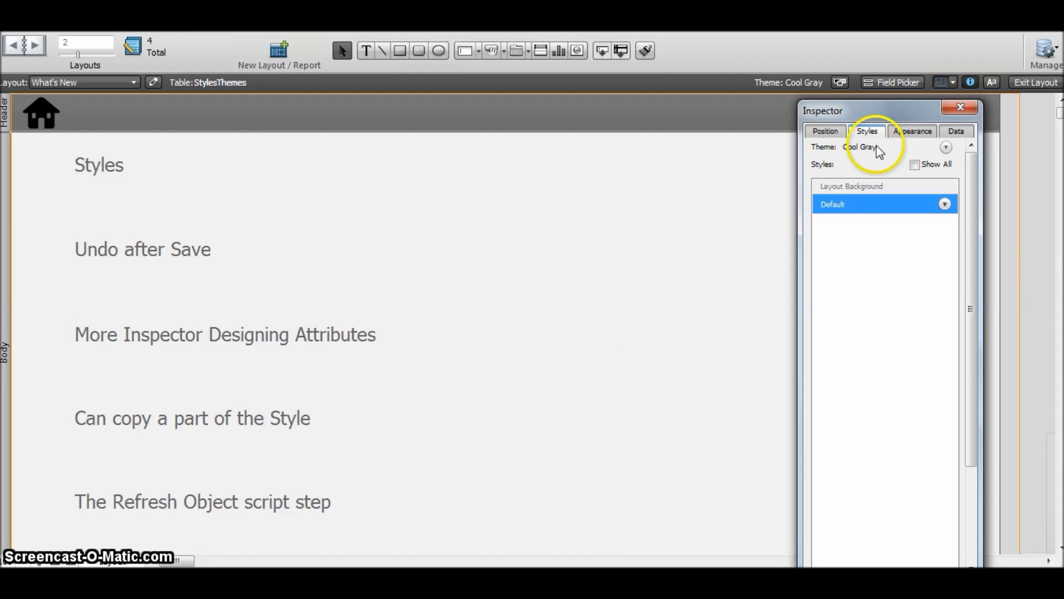
pyautogui.click(473, 268)
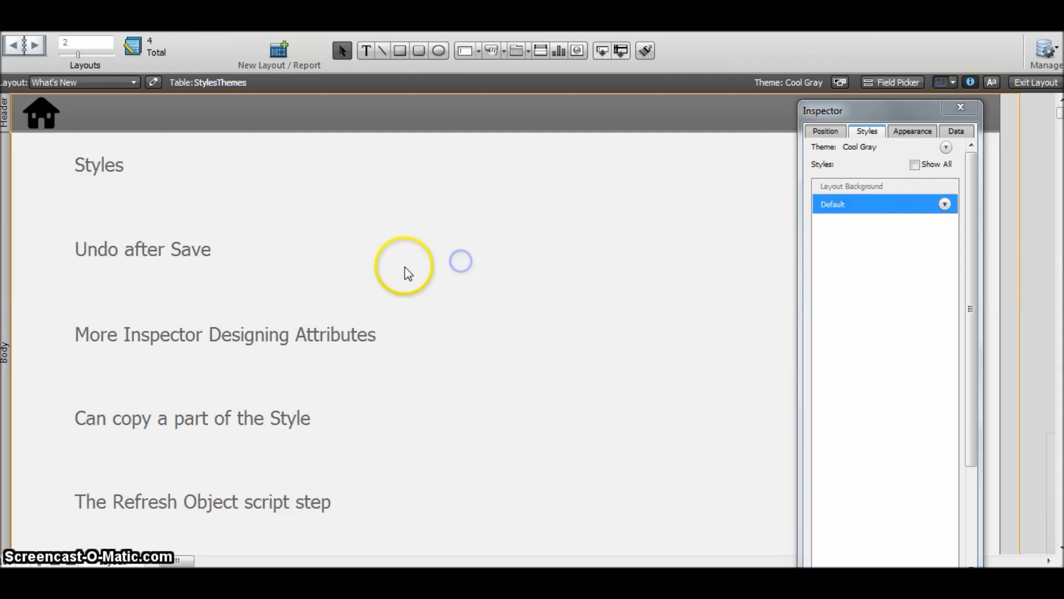
pyautogui.click(94, 176)
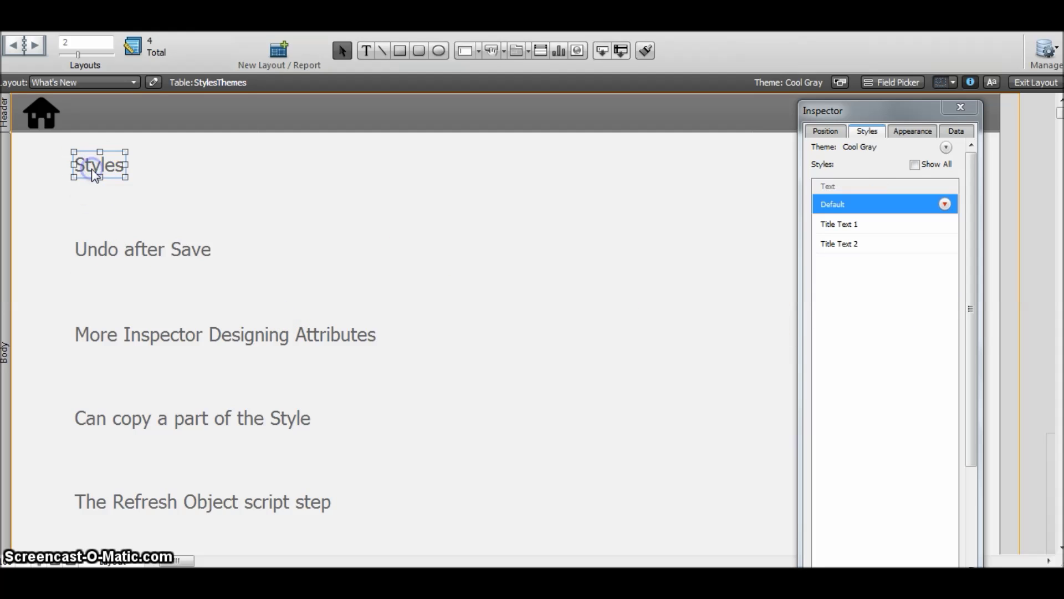
pyautogui.click(869, 226)
pyautogui.click(872, 243)
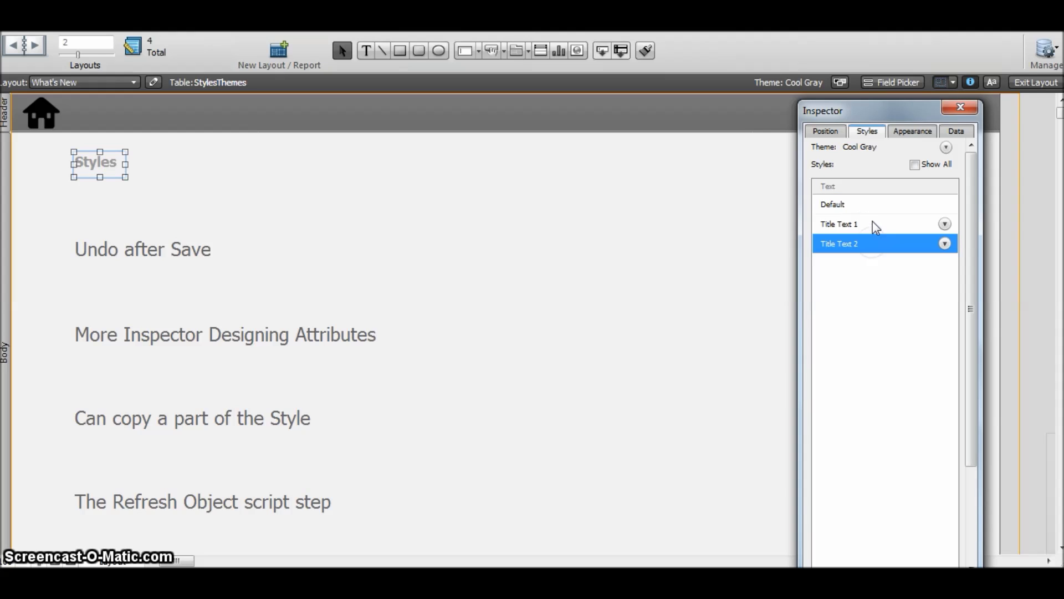
pyautogui.click(875, 225)
pyautogui.click(863, 207)
pyautogui.click(549, 247)
pyautogui.click(268, 240)
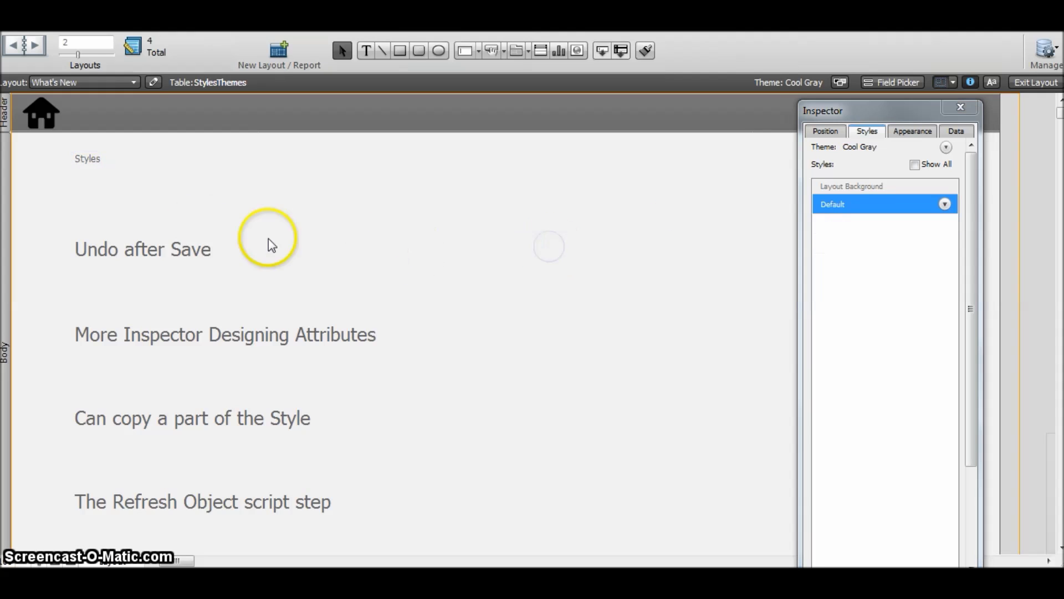
pyautogui.click(526, 245)
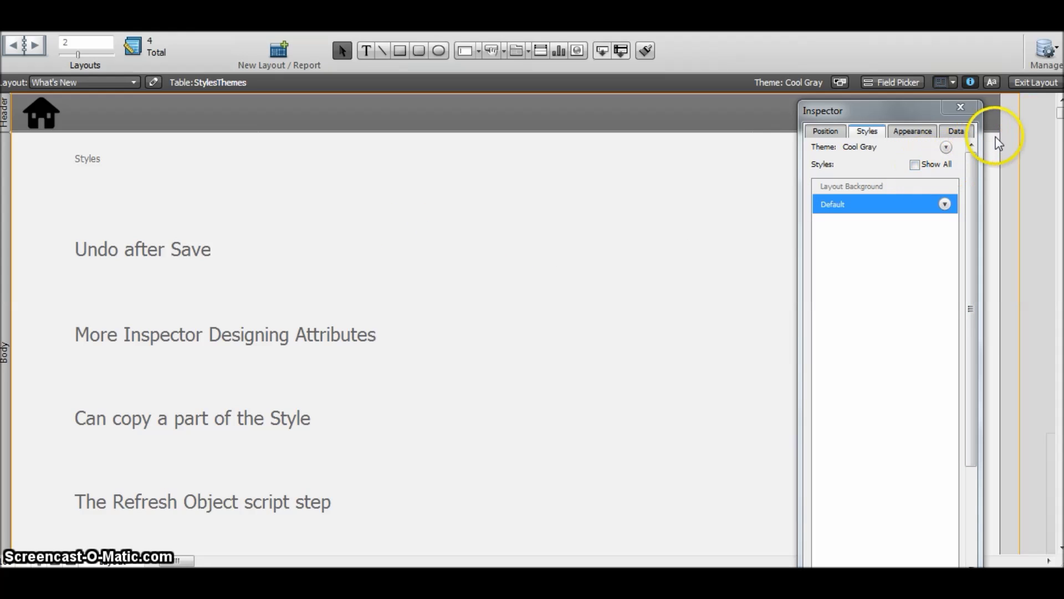
pyautogui.click(508, 236)
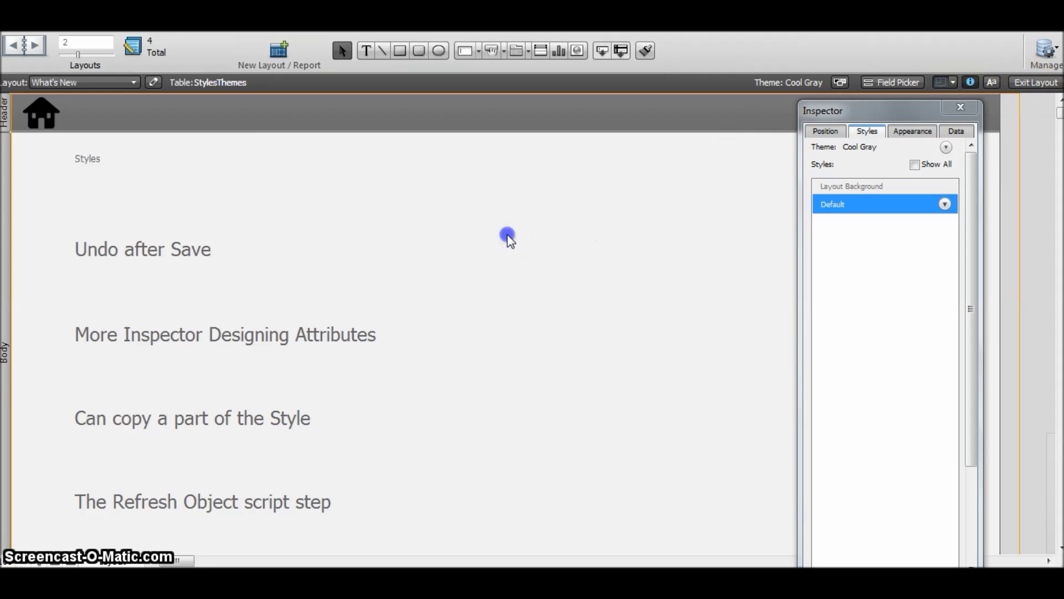
pyautogui.hotkey('ctrl', 'z')
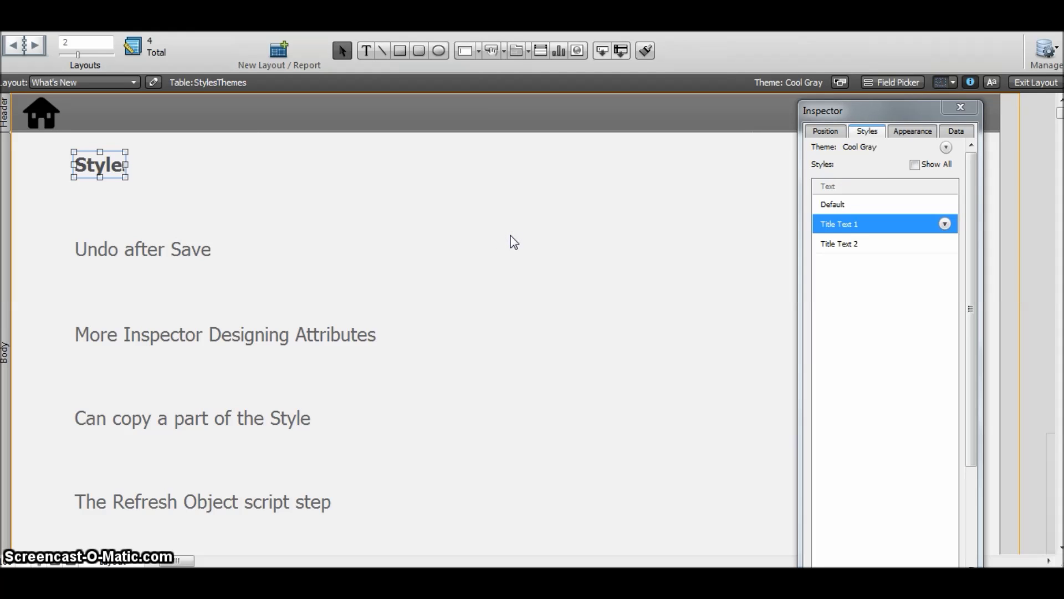
pyautogui.hotkey('ctrl', 'y')
pyautogui.hotkey('ctrl', 'z')
pyautogui.hotkey('ctrl', 'z')
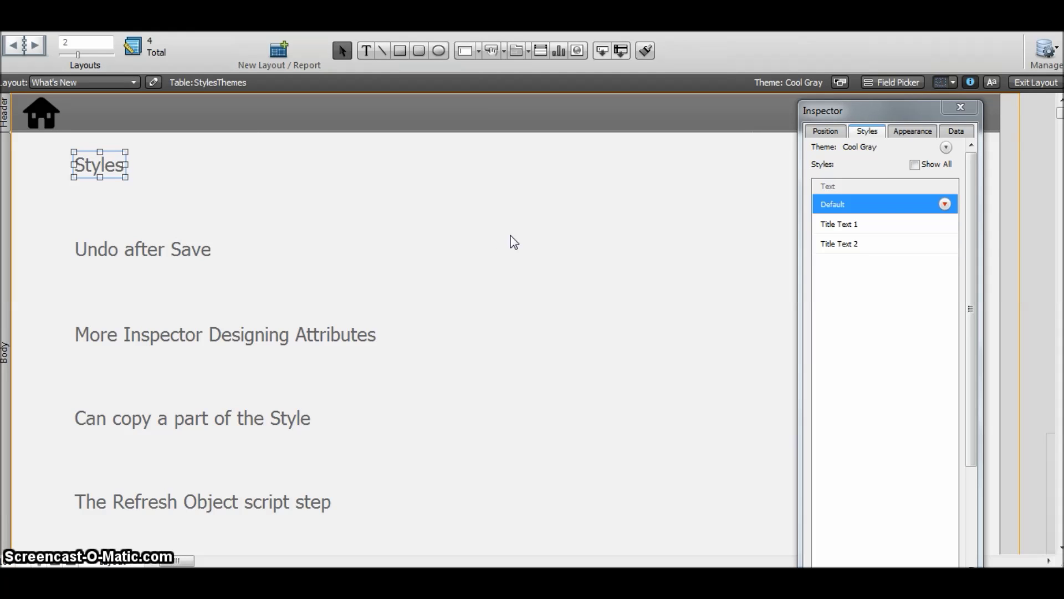
pyautogui.click(551, 252)
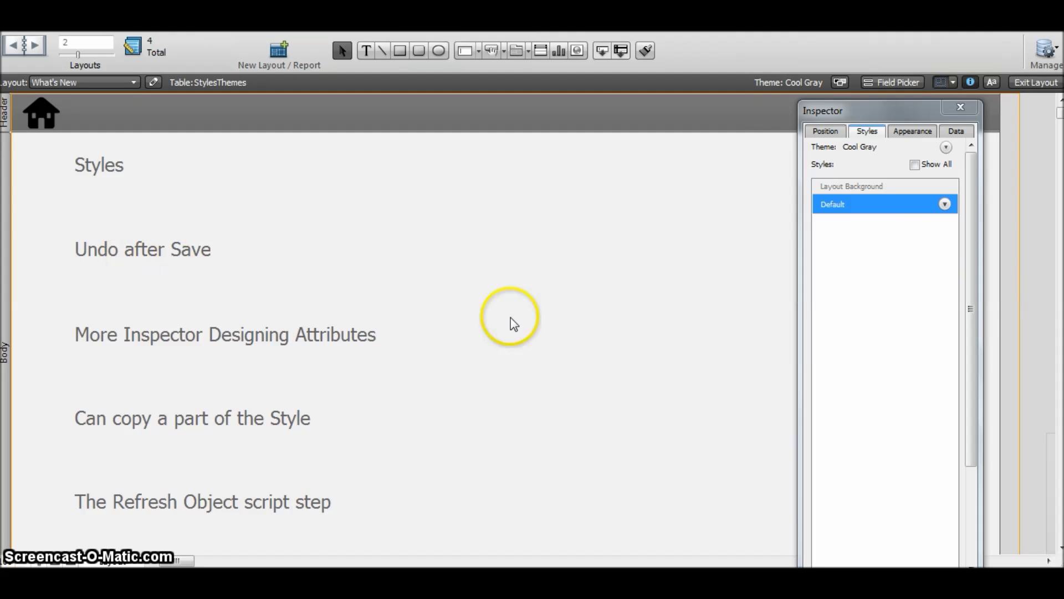
pyautogui.click(106, 168)
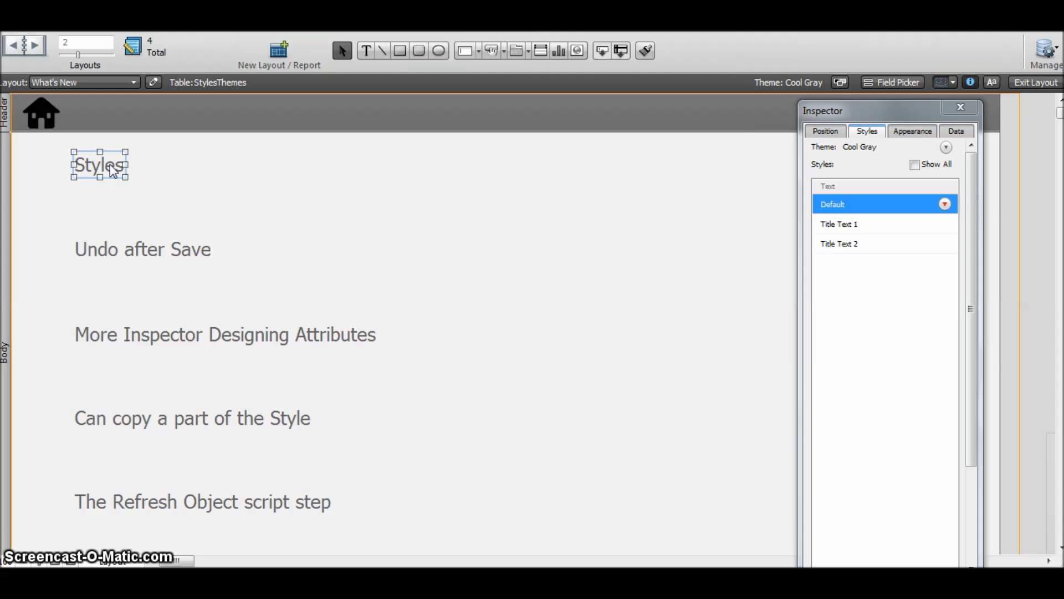
# Set the Styles heading's text colour to red in the Inspector's Appearance tab
pyautogui.click(913, 132)
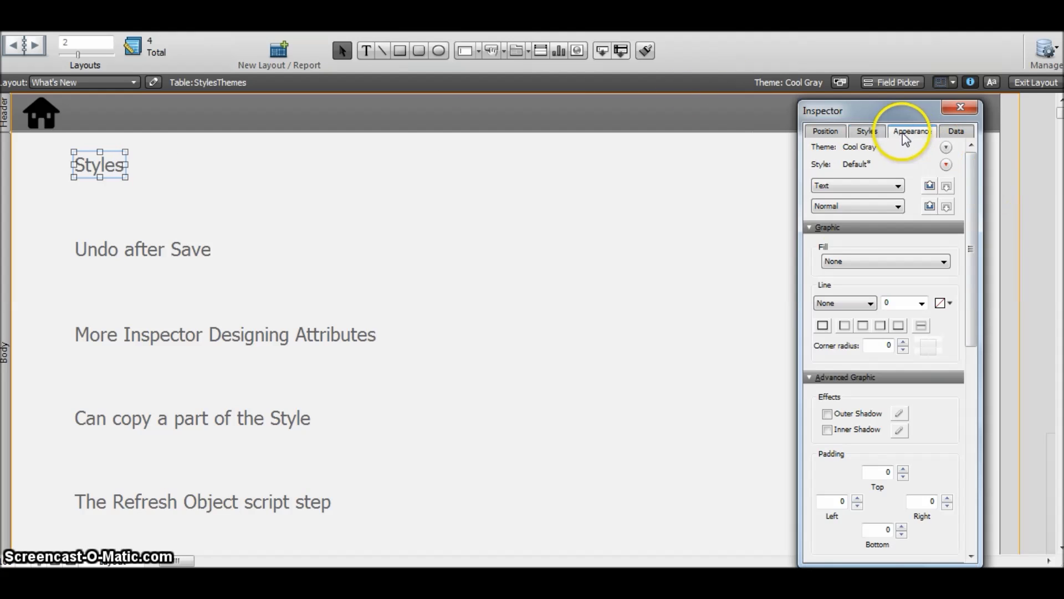
pyautogui.moveTo(970, 332); pyautogui.dragTo(974, 475)
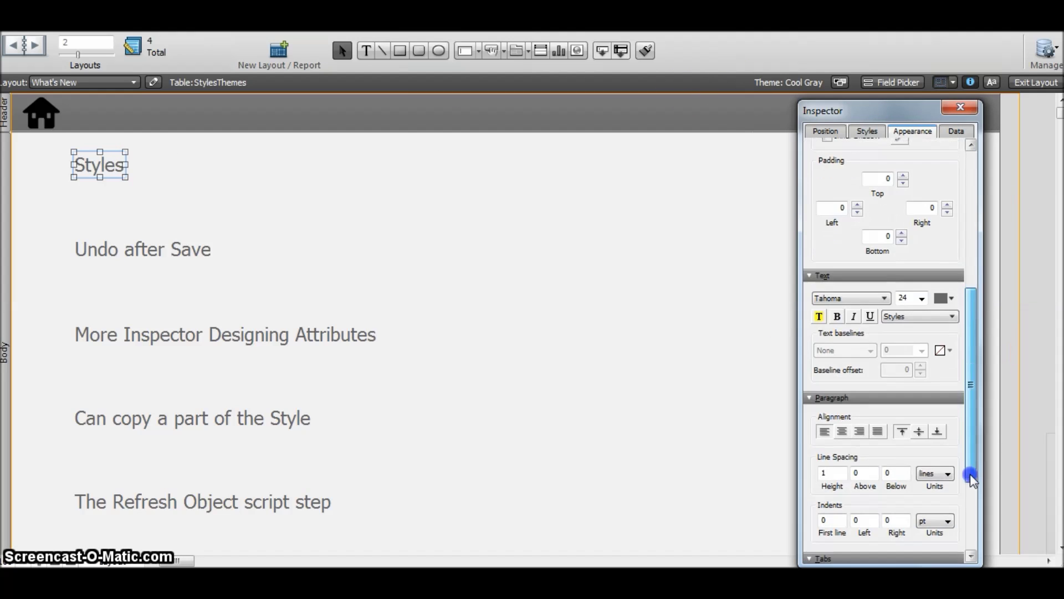
pyautogui.click(941, 299)
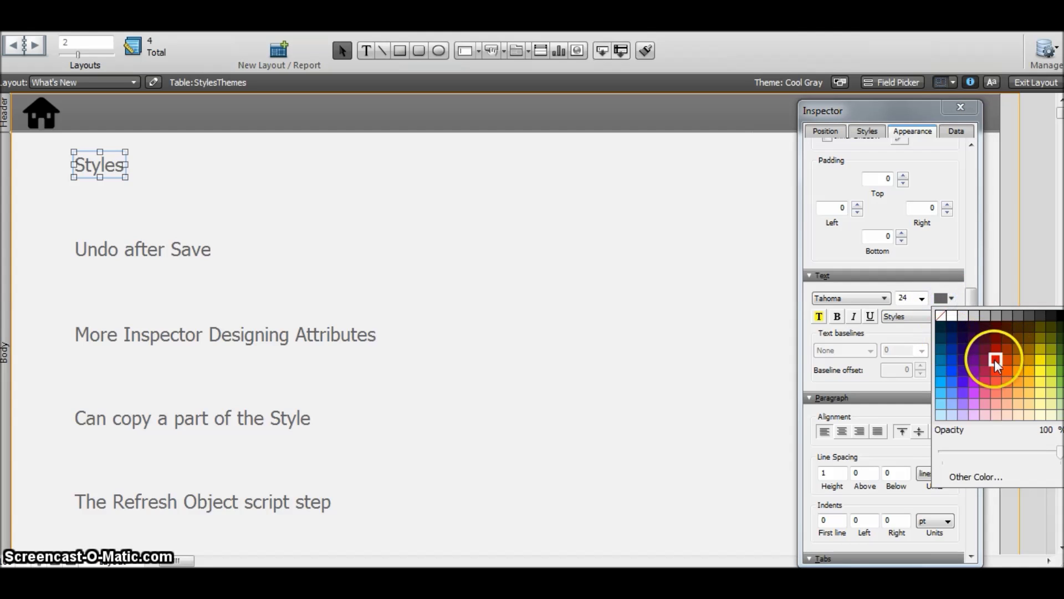
pyautogui.click(993, 359)
pyautogui.click(464, 289)
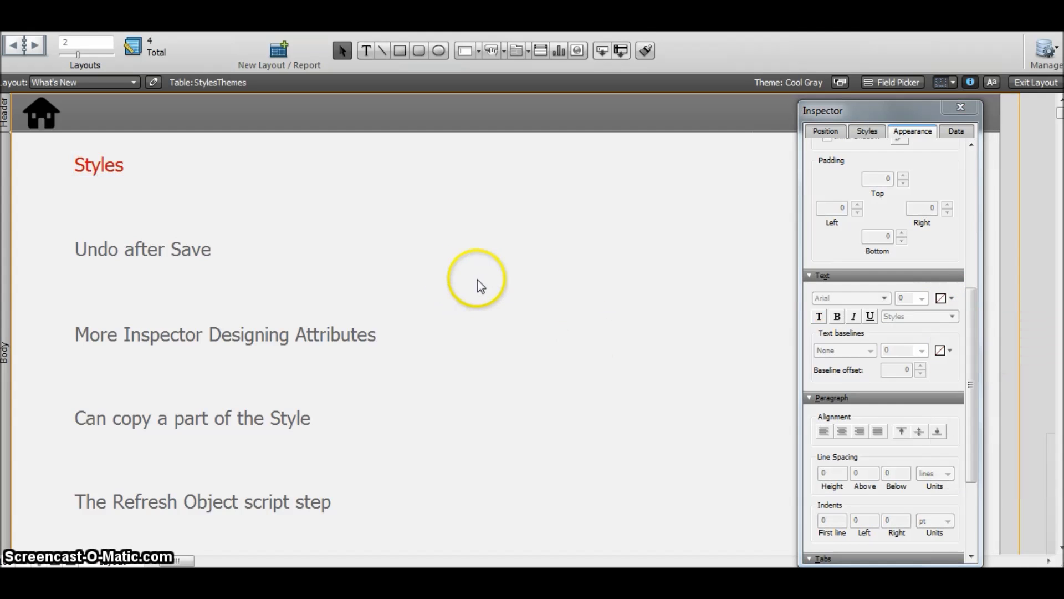
# Exit Layout mode, save the layout, and return to Layout mode
pyautogui.click(1035, 82)
pyautogui.click(574, 316)
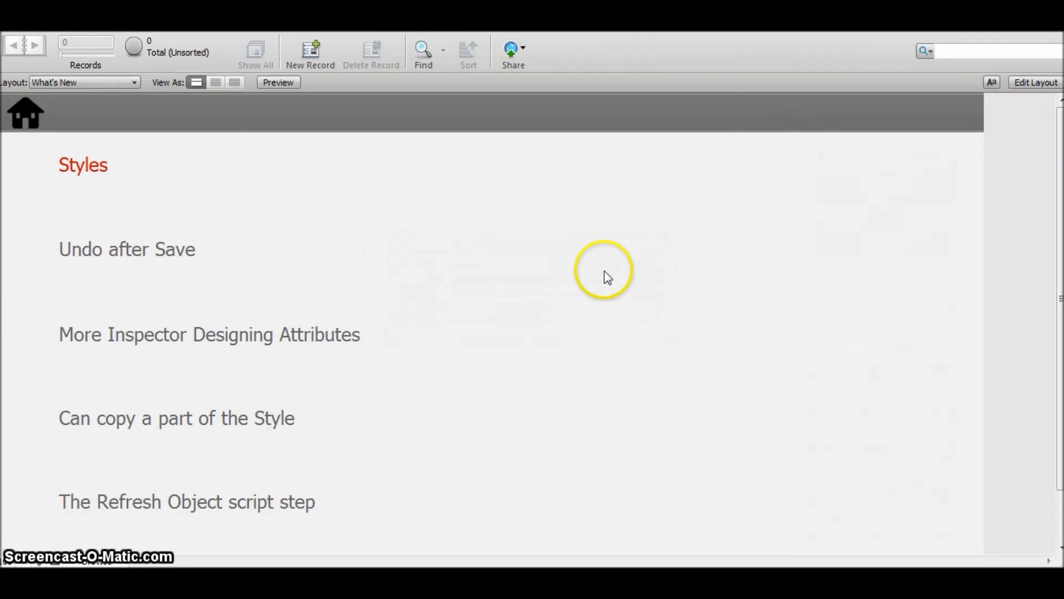
pyautogui.click(1034, 83)
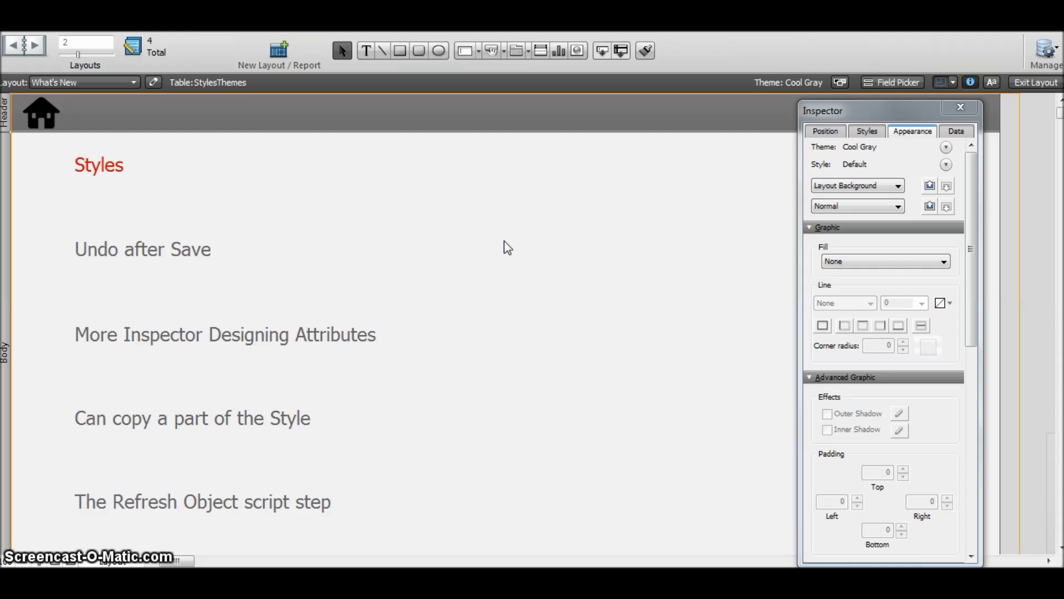
pyautogui.click(124, 35)
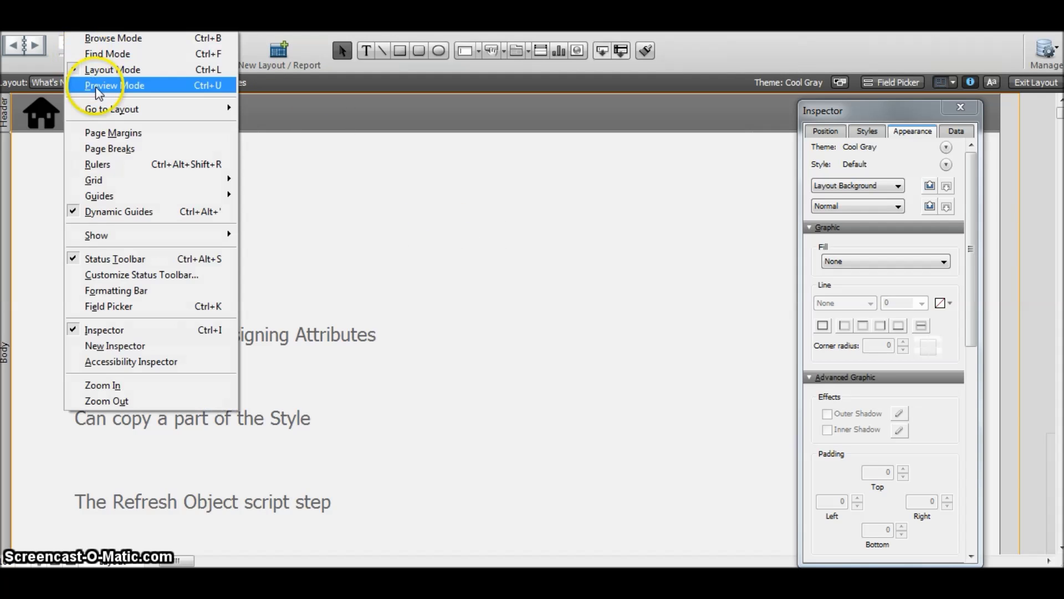
# Undo the red colour on the Styles heading, then redo it
pyautogui.moveTo(150, 180)
pyautogui.moveTo(52, 25)
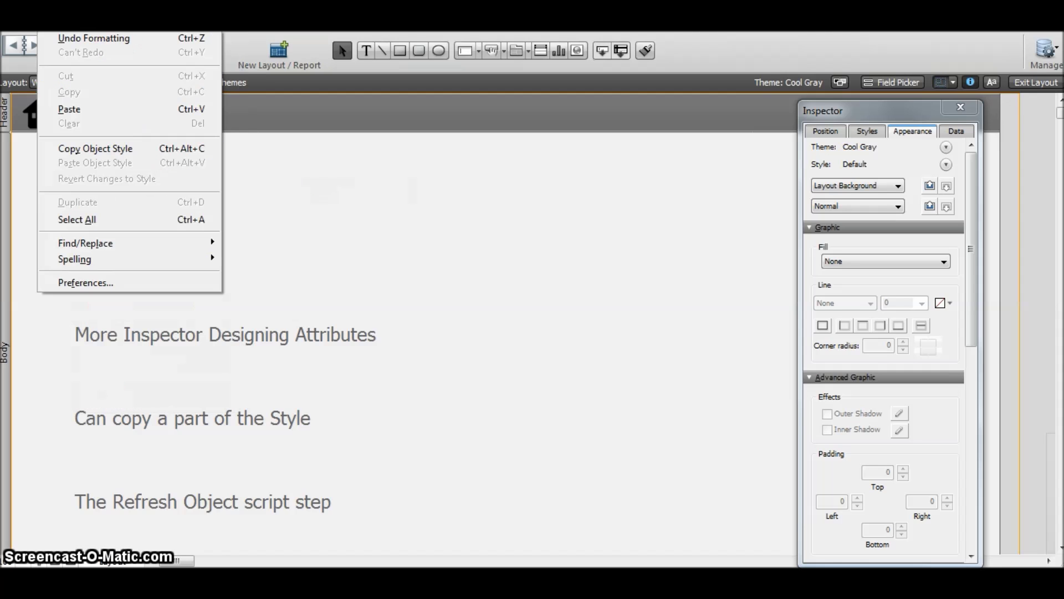
pyautogui.click(78, 38)
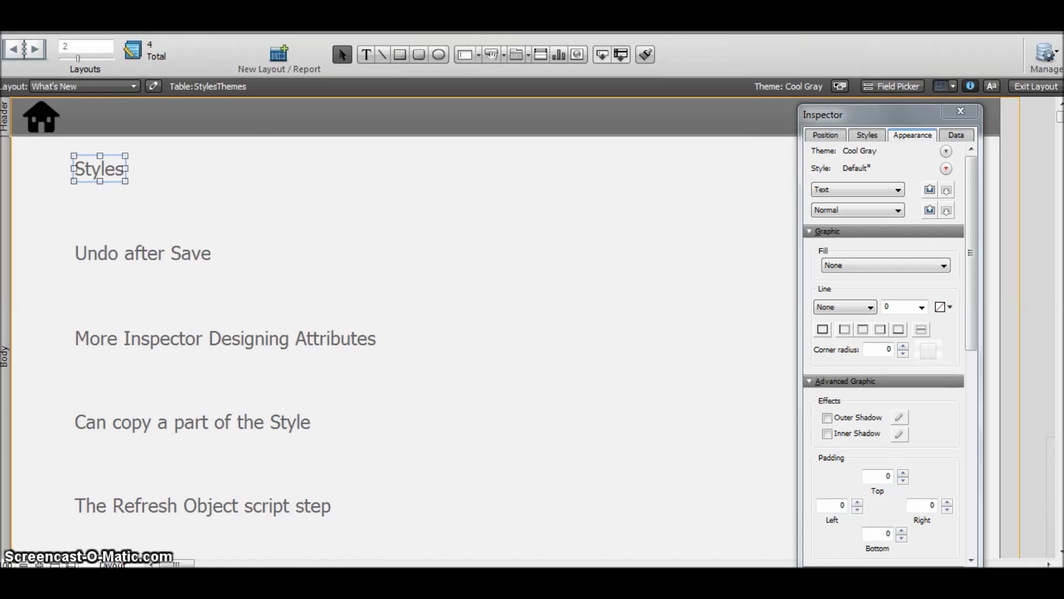
pyautogui.click(79, 40)
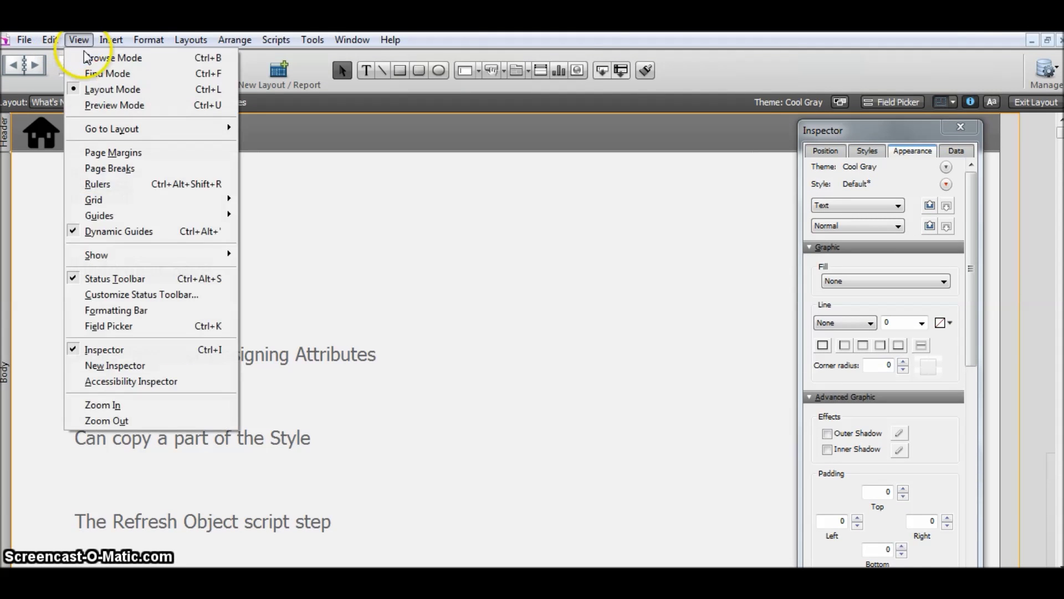
pyautogui.moveTo(50, 40)
pyautogui.click(78, 73)
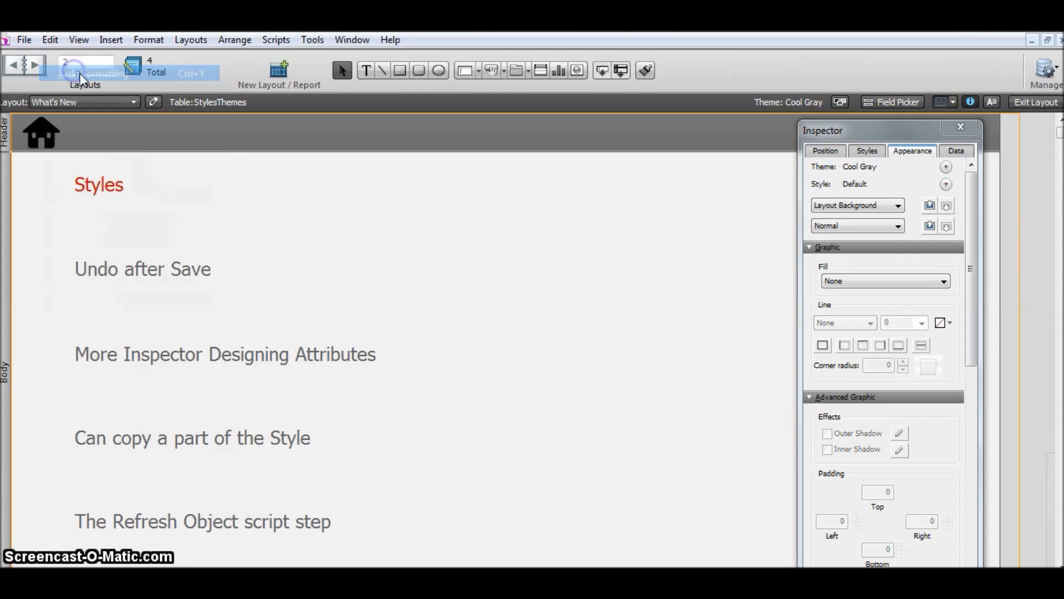
# Undo the red colour again, then exit Layout mode and save the layout
pyautogui.click(51, 41)
pyautogui.click(83, 57)
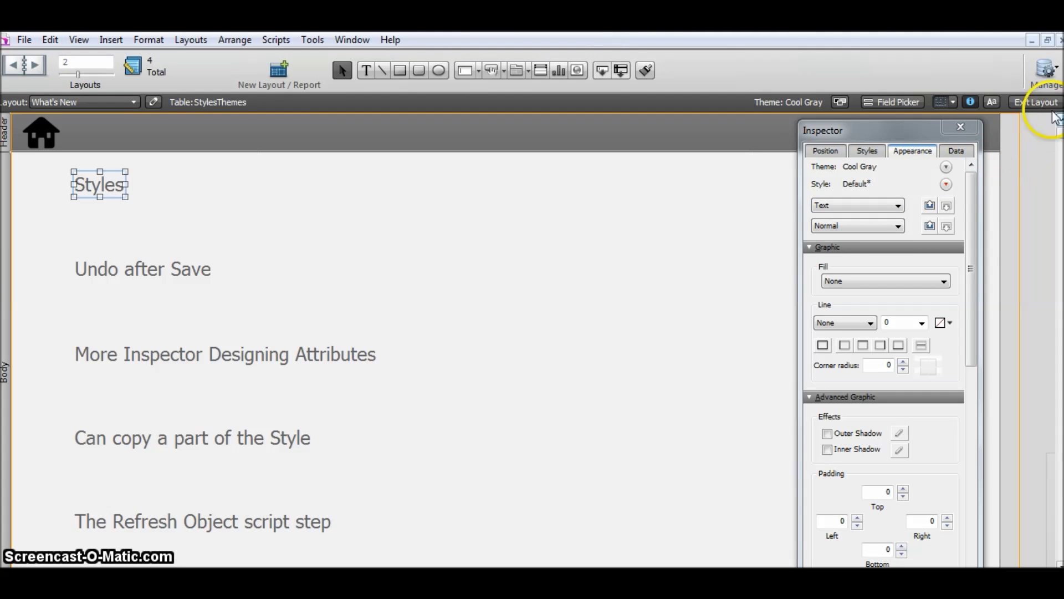
pyautogui.click(1034, 104)
pyautogui.click(580, 335)
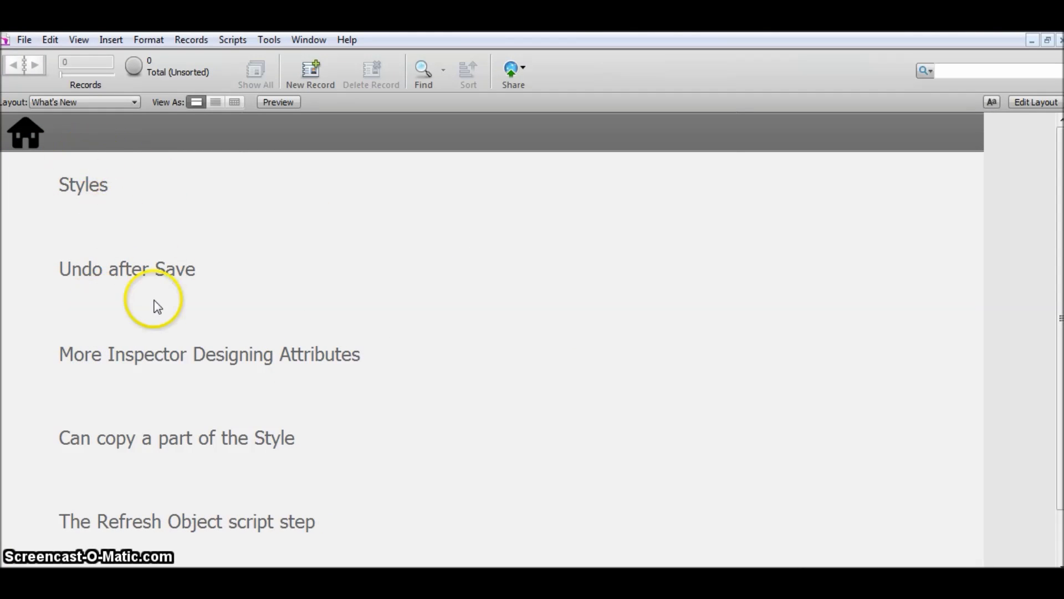
# Enter Layout mode and select the Undo after Save text
pyautogui.click(1034, 103)
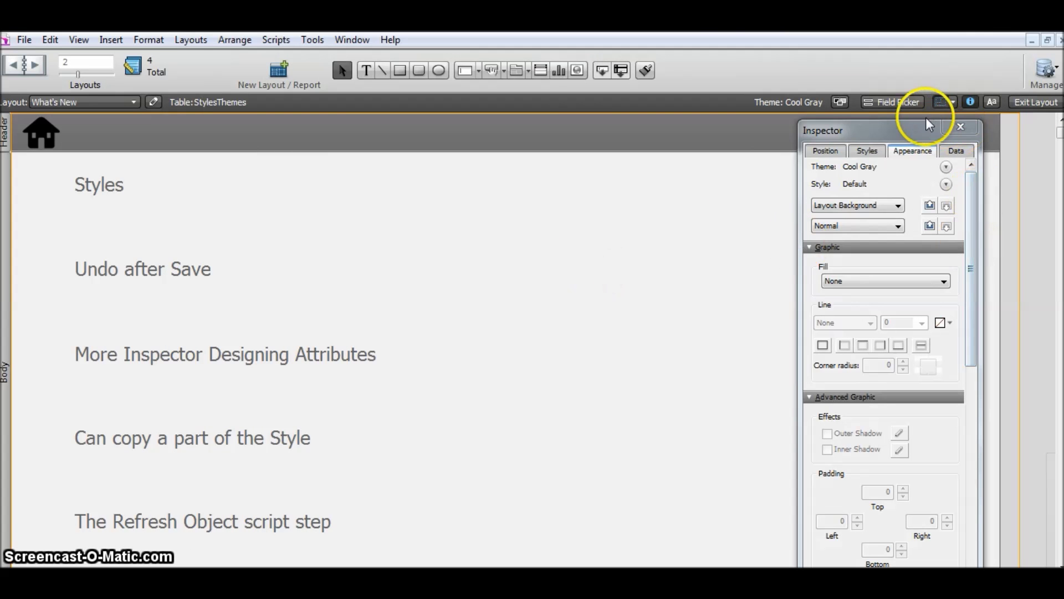
pyautogui.moveTo(924, 128); pyautogui.dragTo(920, 59)
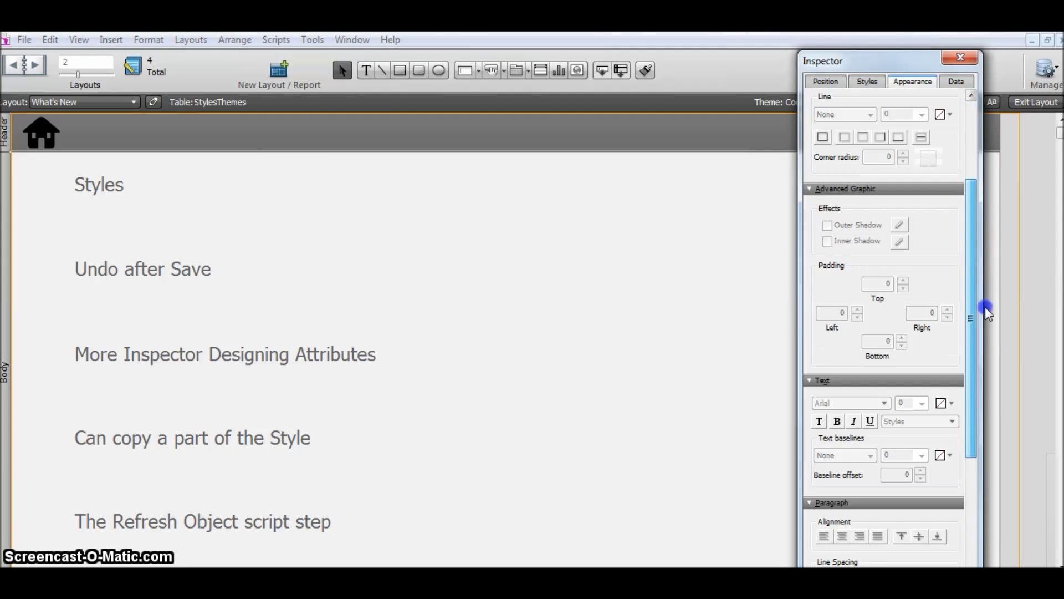
pyautogui.moveTo(986, 307); pyautogui.dragTo(987, 319)
pyautogui.click(142, 268)
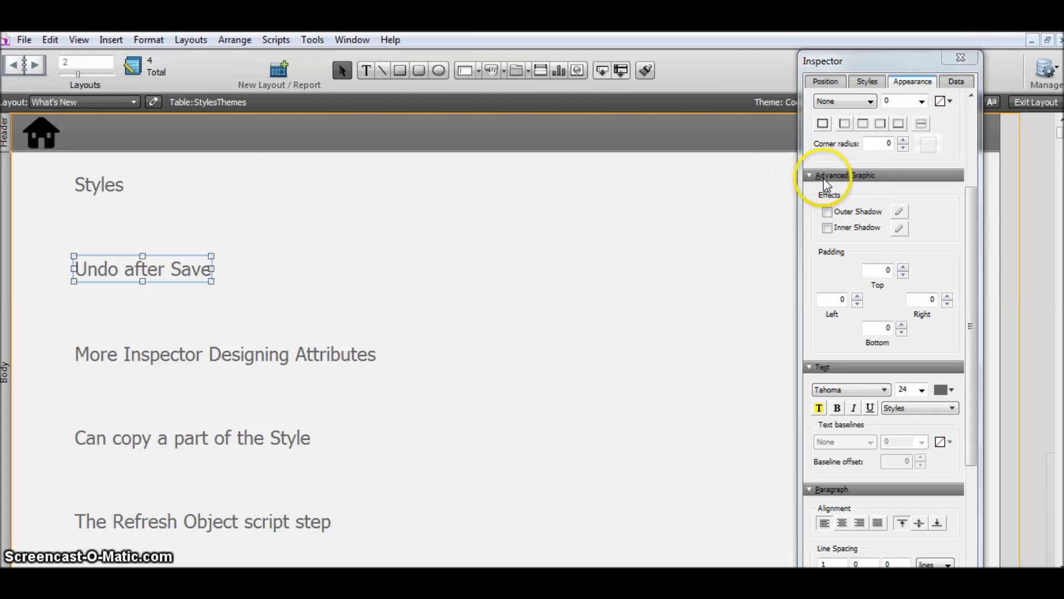
# Give the Undo after Save text a purple inner shadow with offset 1 and blur 2
pyautogui.click(846, 175)
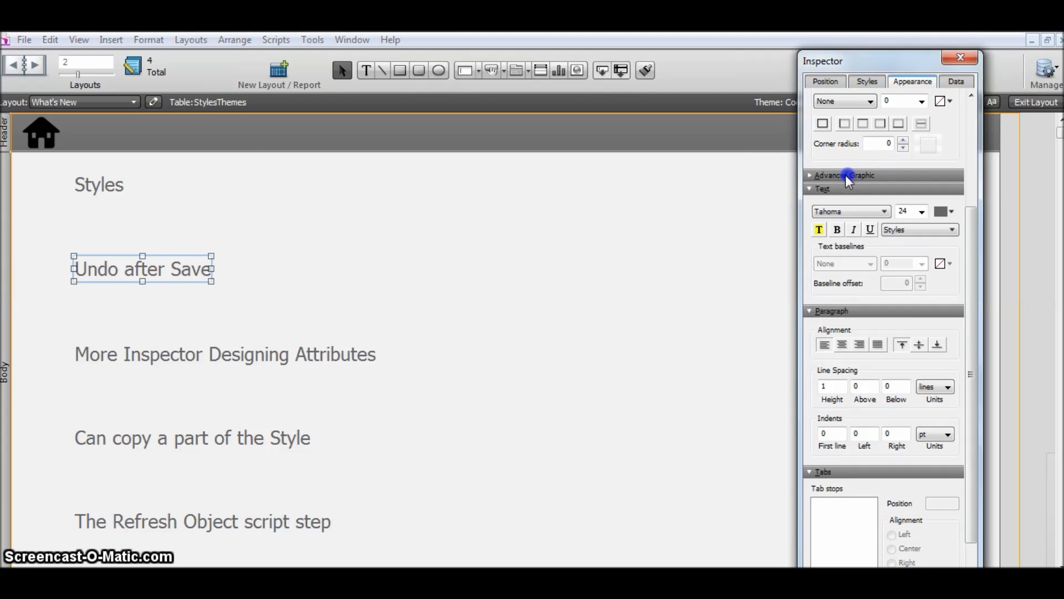
pyautogui.click(817, 176)
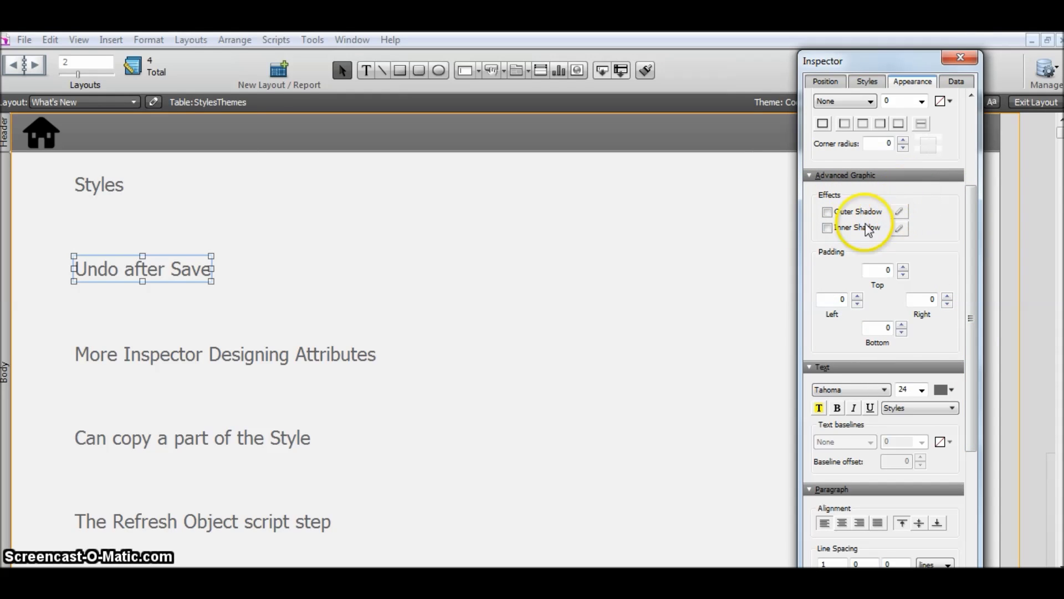
pyautogui.click(838, 213)
pyautogui.click(839, 228)
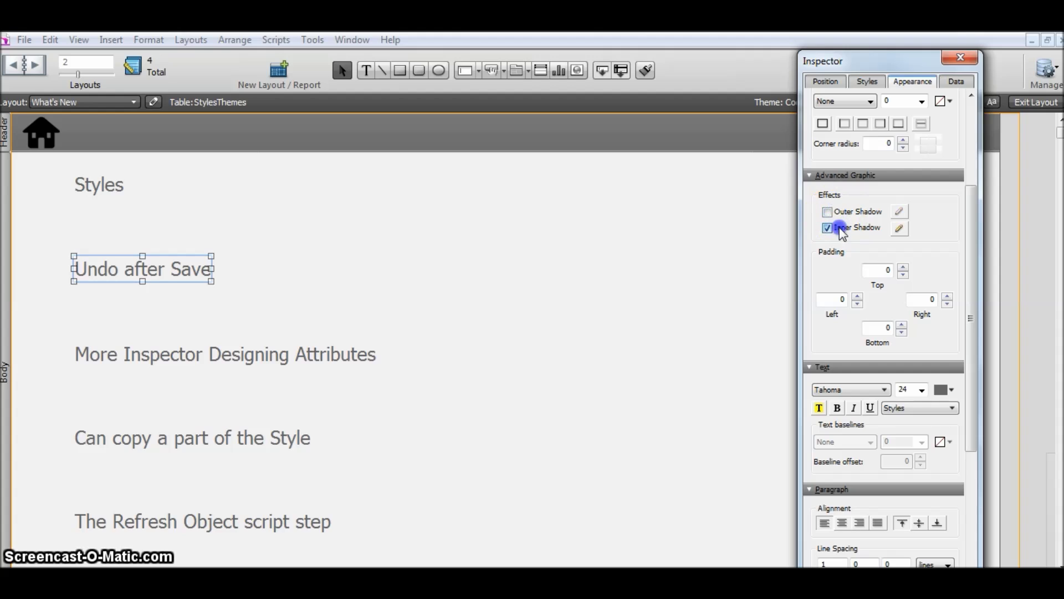
pyautogui.click(900, 229)
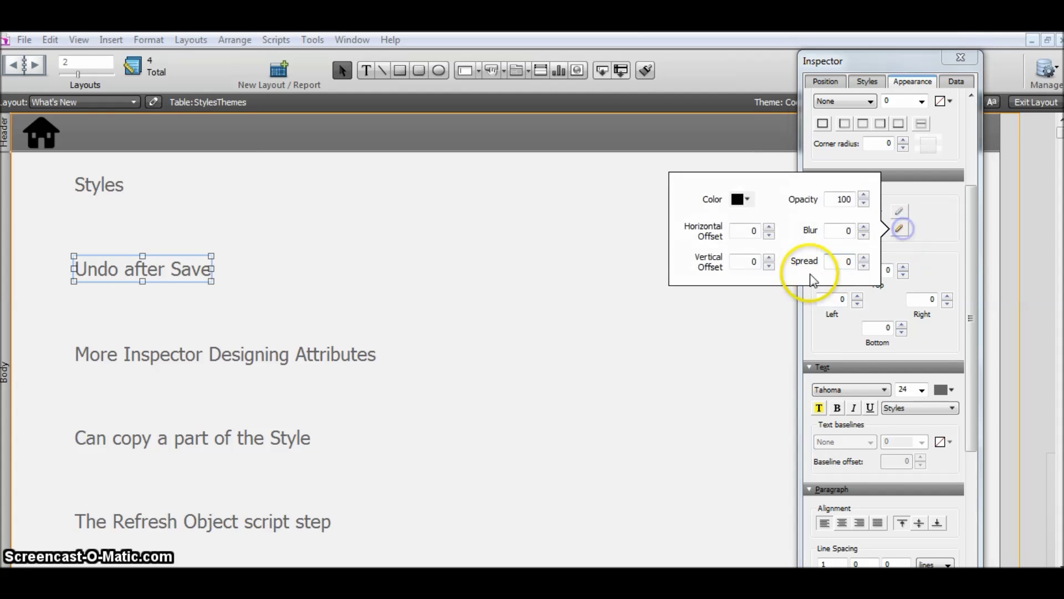
pyautogui.click(743, 198)
pyautogui.click(772, 294)
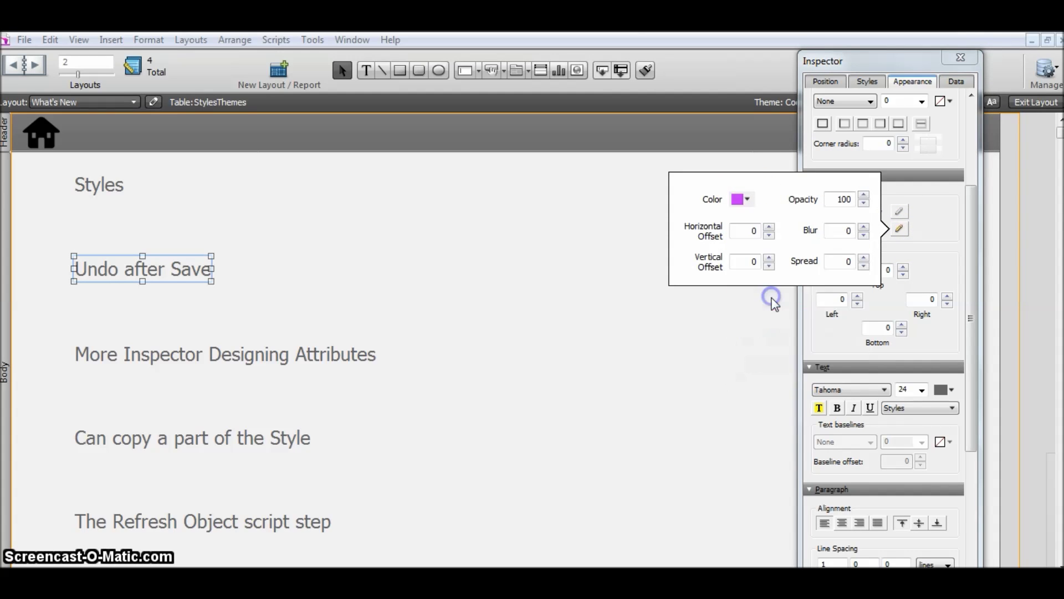
pyautogui.click(770, 228)
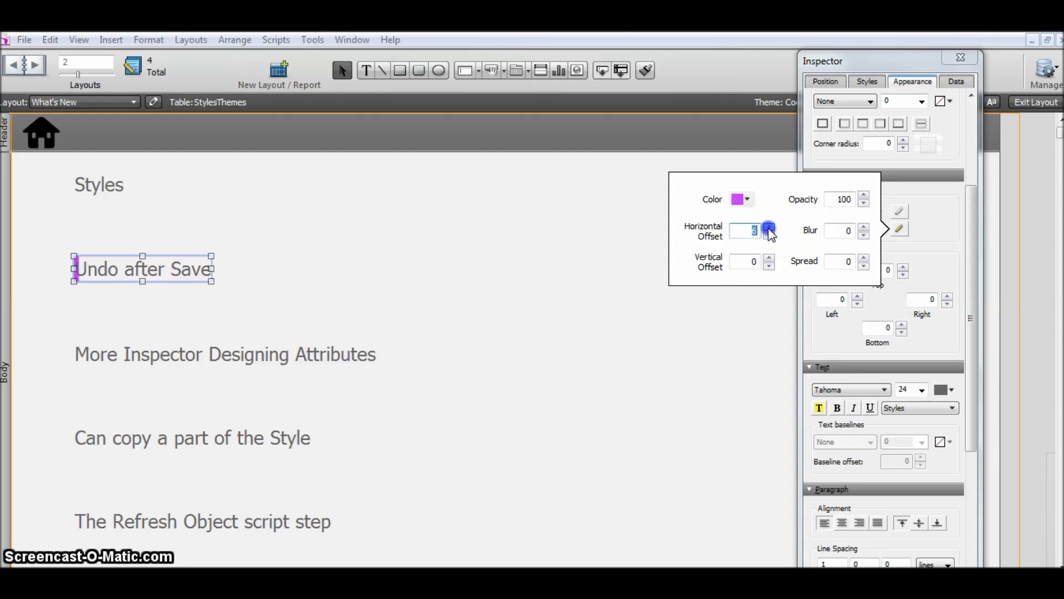
pyautogui.click(769, 235)
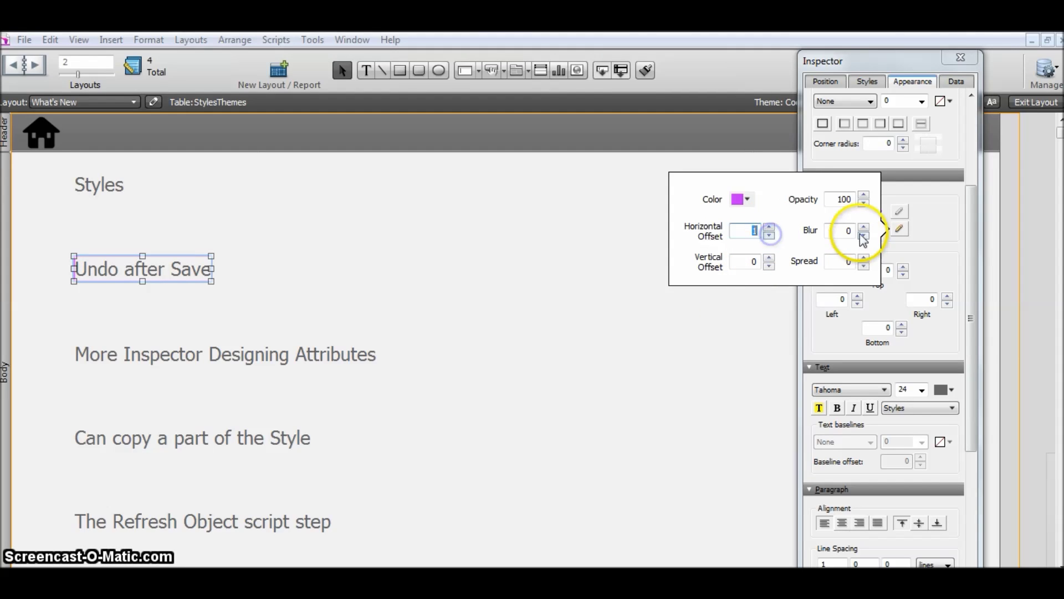
pyautogui.click(864, 227)
pyautogui.click(864, 228)
pyautogui.click(738, 328)
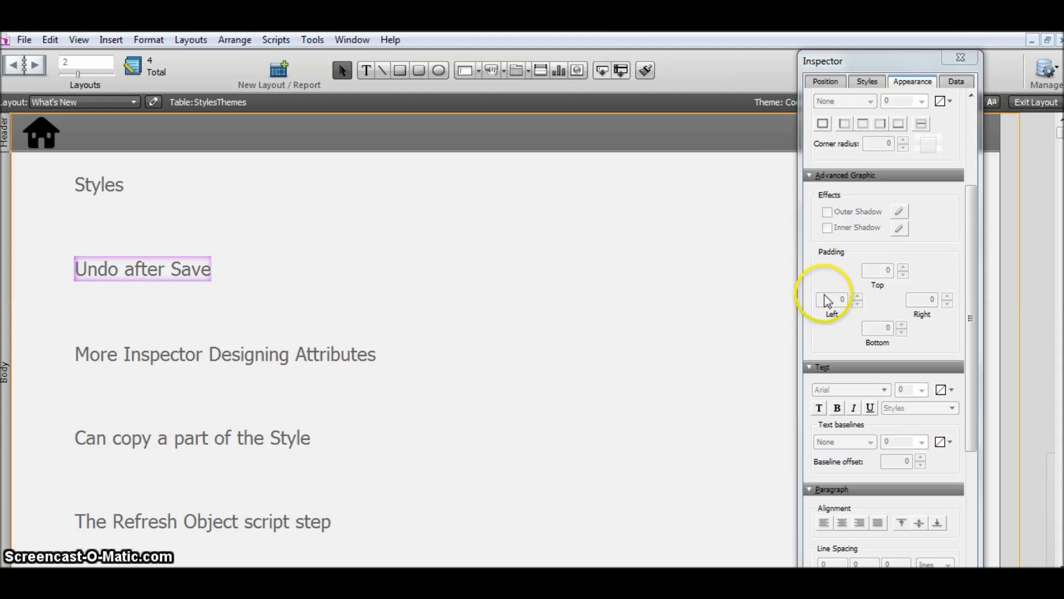
# Set the text's padding to Left 3, Right 3 and Top 2
pyautogui.click(202, 265)
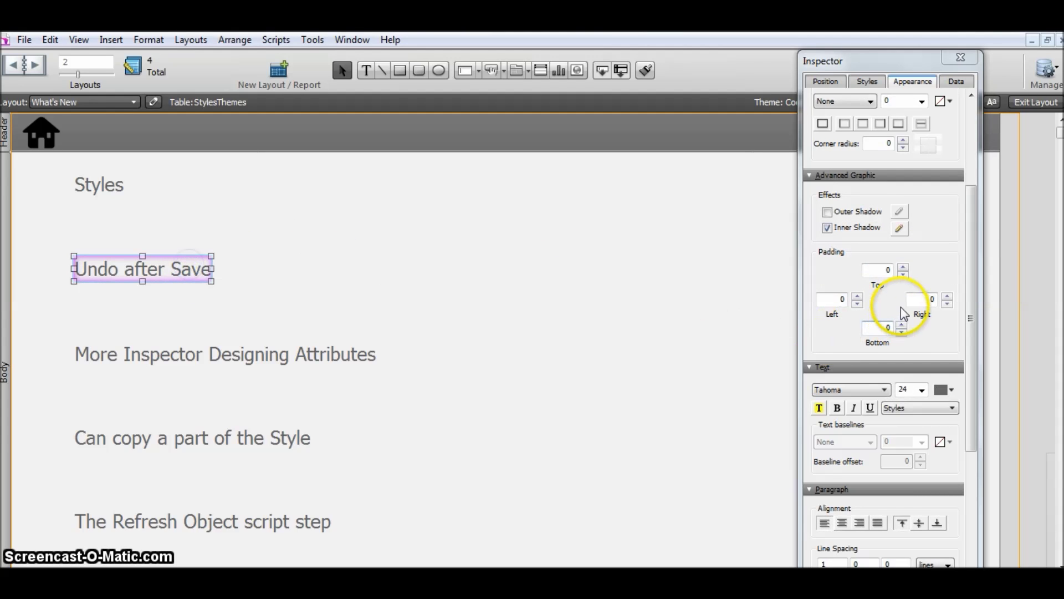
pyautogui.click(858, 298)
pyautogui.click(948, 297)
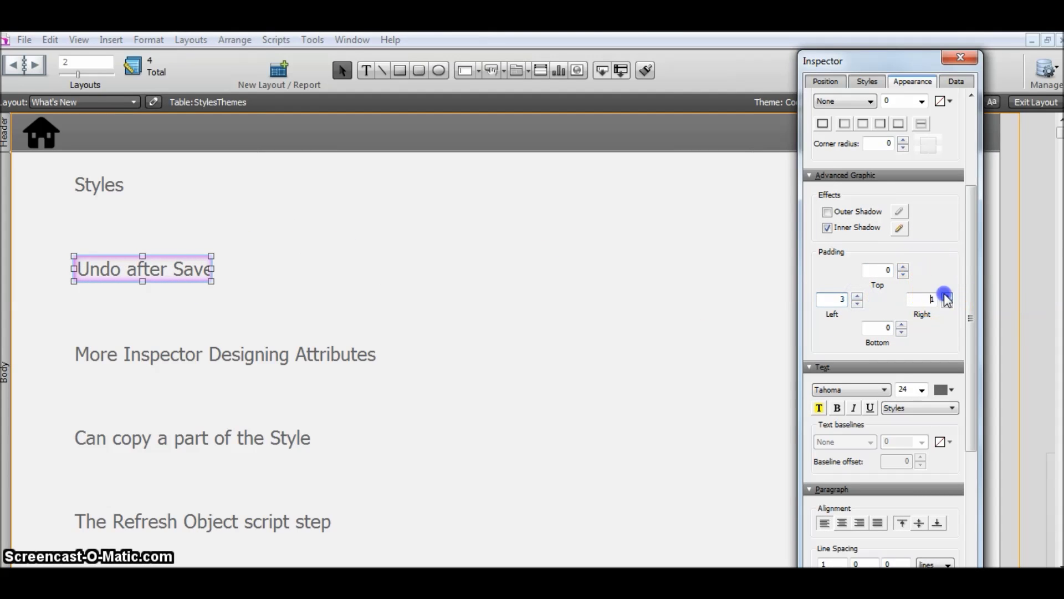
pyautogui.click(947, 296)
pyautogui.click(947, 297)
pyautogui.click(903, 268)
pyautogui.click(903, 267)
pyautogui.click(903, 326)
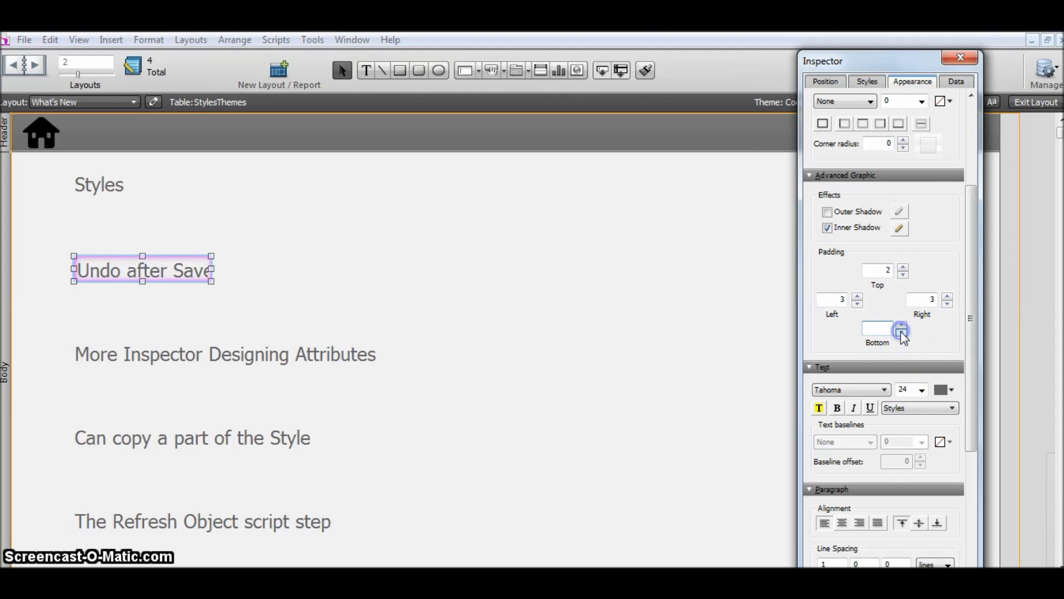
pyautogui.click(551, 305)
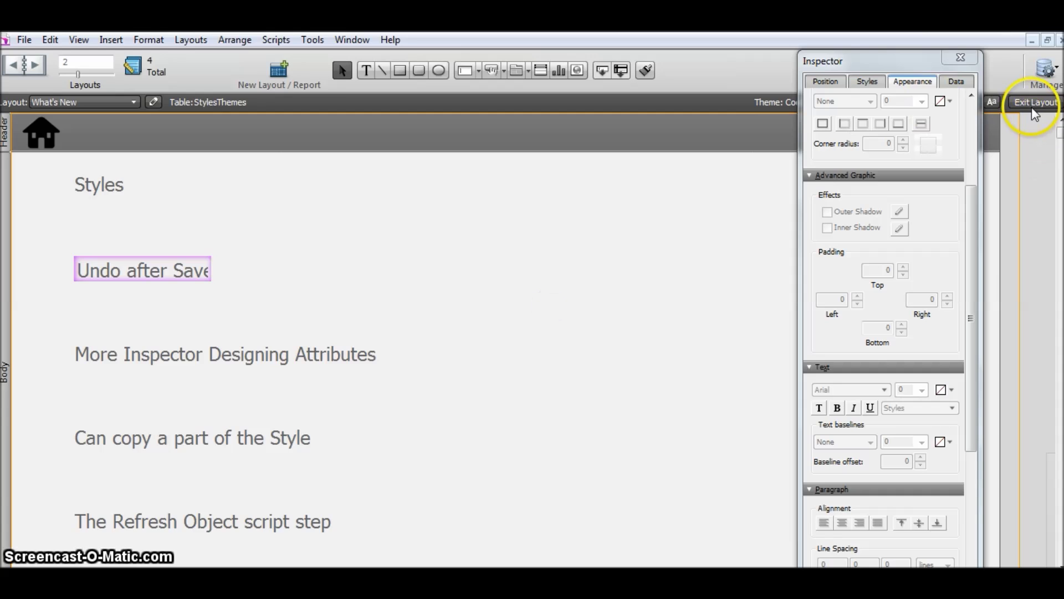
# Select the Undo after Save text and set the Inspector state to Hover
pyautogui.scroll(-3, 588, 324)
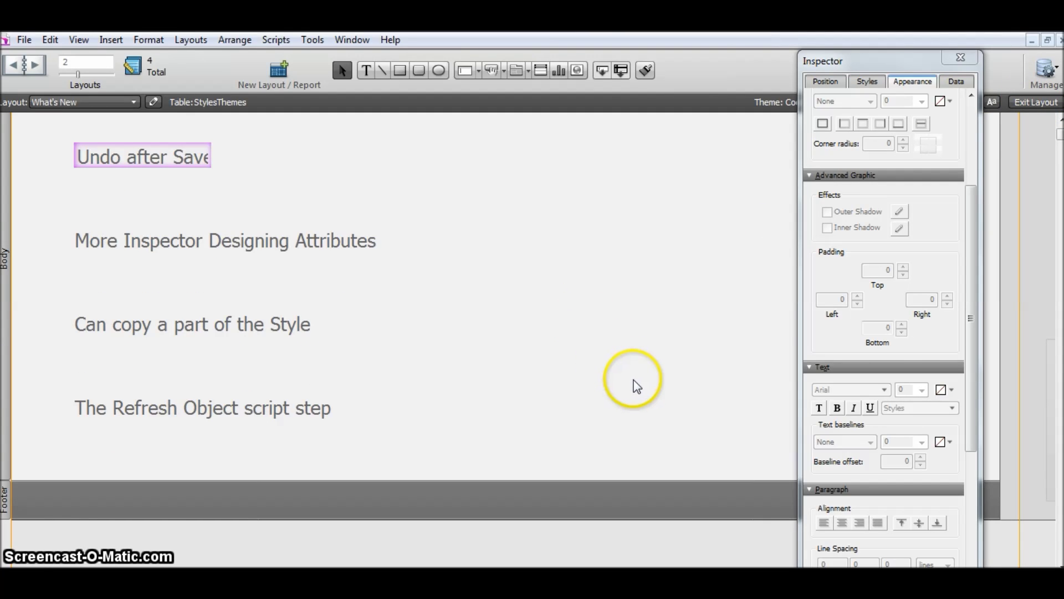
pyautogui.moveTo(972, 191); pyautogui.dragTo(971, 161)
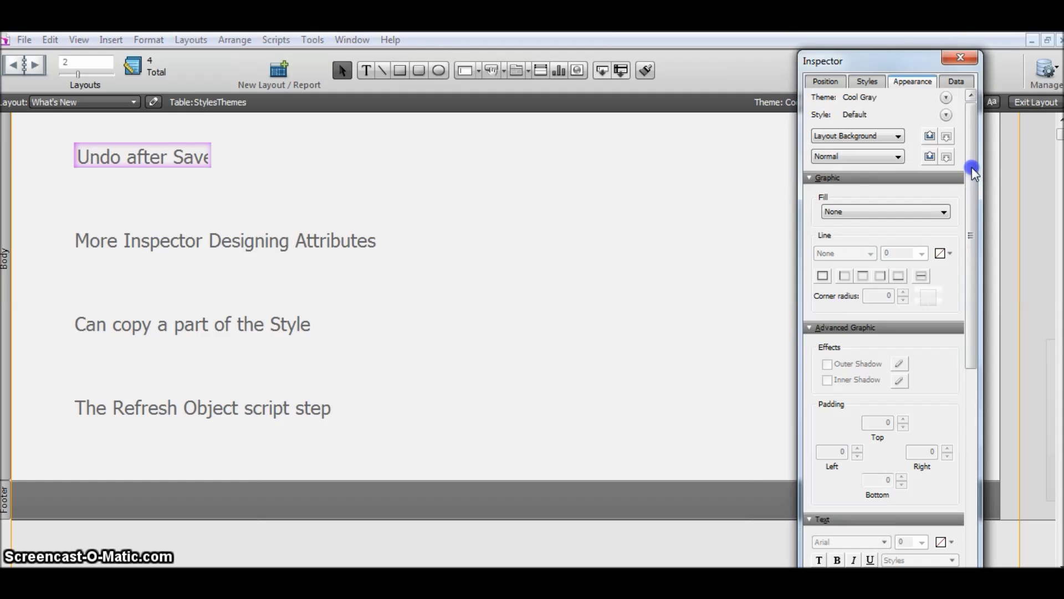
pyautogui.click(183, 155)
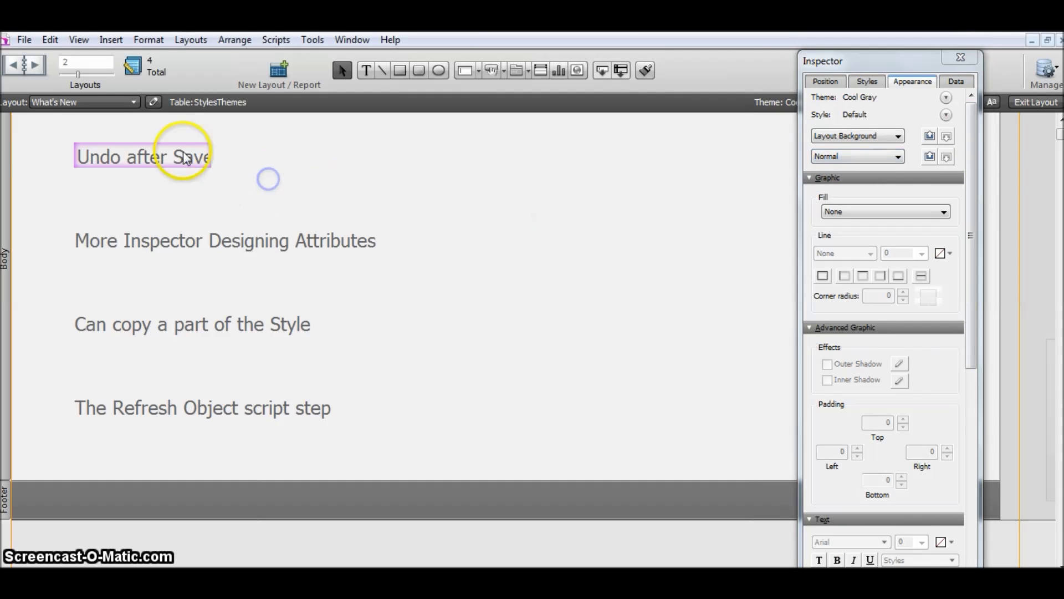
pyautogui.click(869, 156)
pyautogui.click(637, 194)
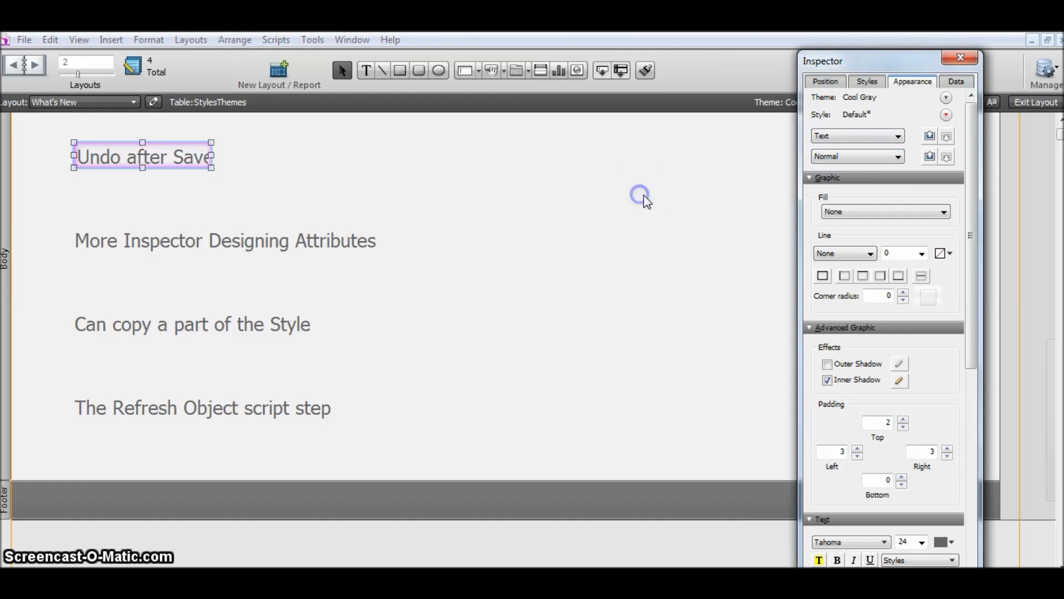
pyautogui.click(892, 158)
pyautogui.click(826, 178)
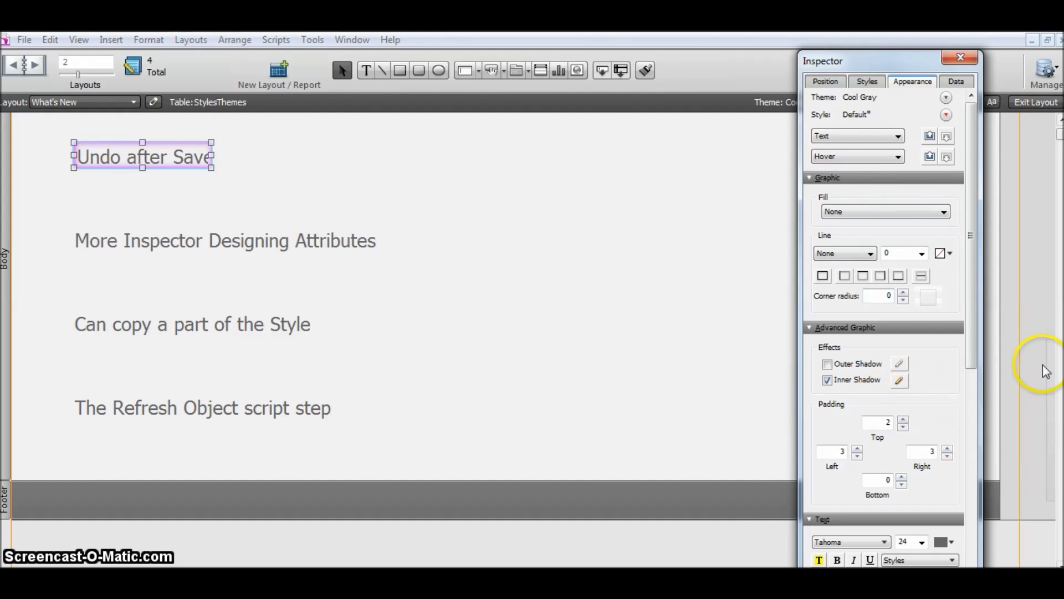
pyautogui.moveTo(970, 344); pyautogui.dragTo(971, 388)
pyautogui.click(942, 465)
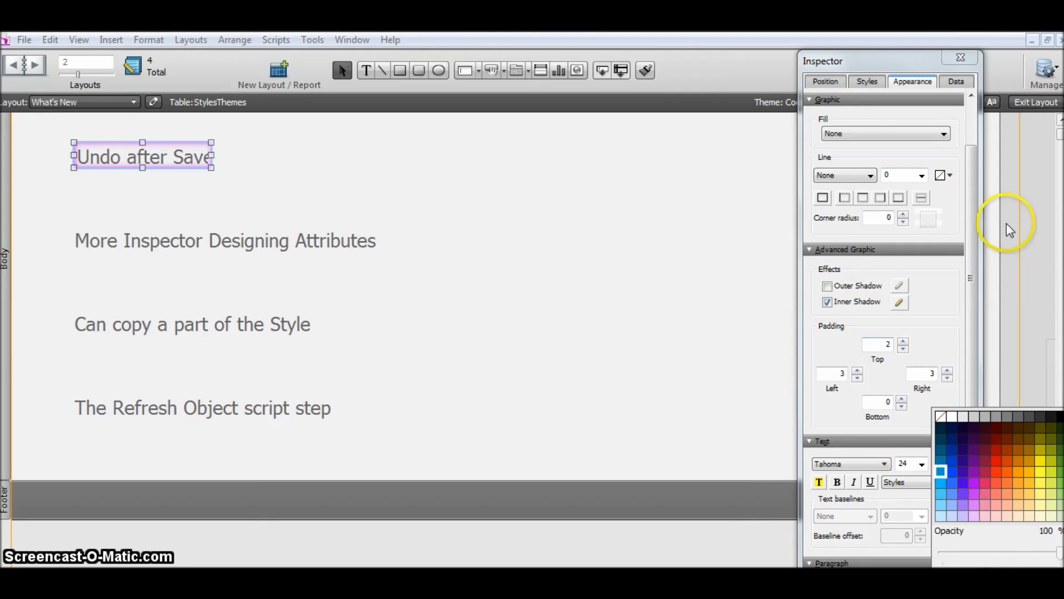
pyautogui.click(975, 146)
# Give the Hover state a Solid Color fill and widen the text box slightly
pyautogui.scroll(3, 975, 147)
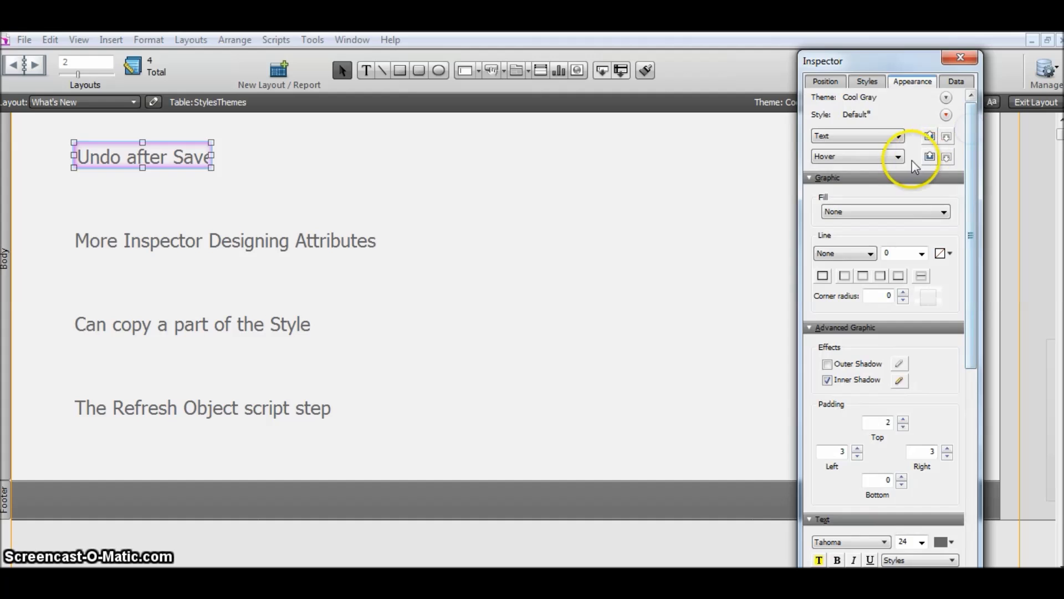
pyautogui.click(885, 156)
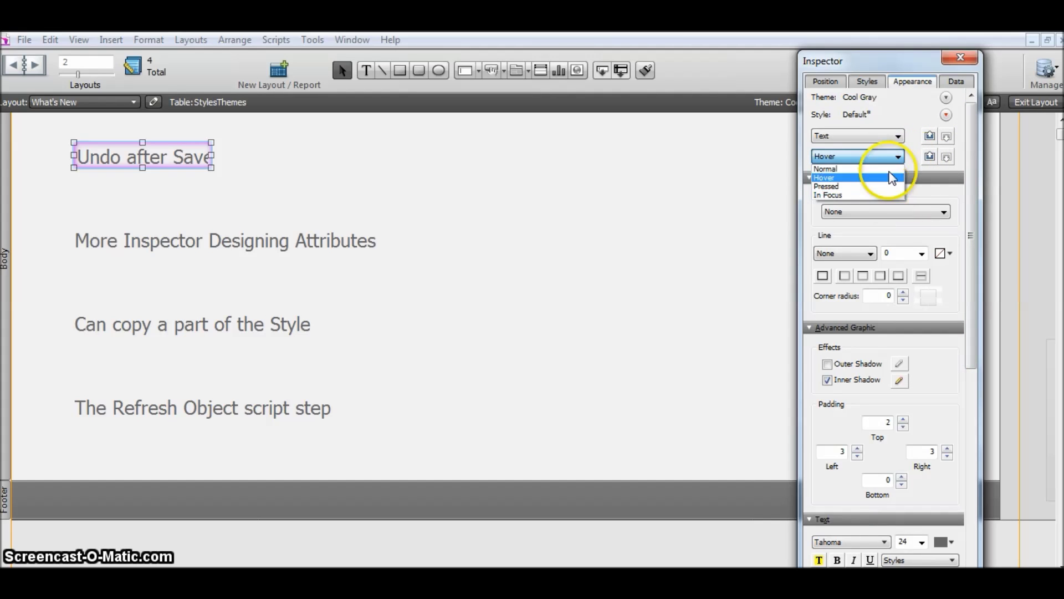
pyautogui.click(830, 180)
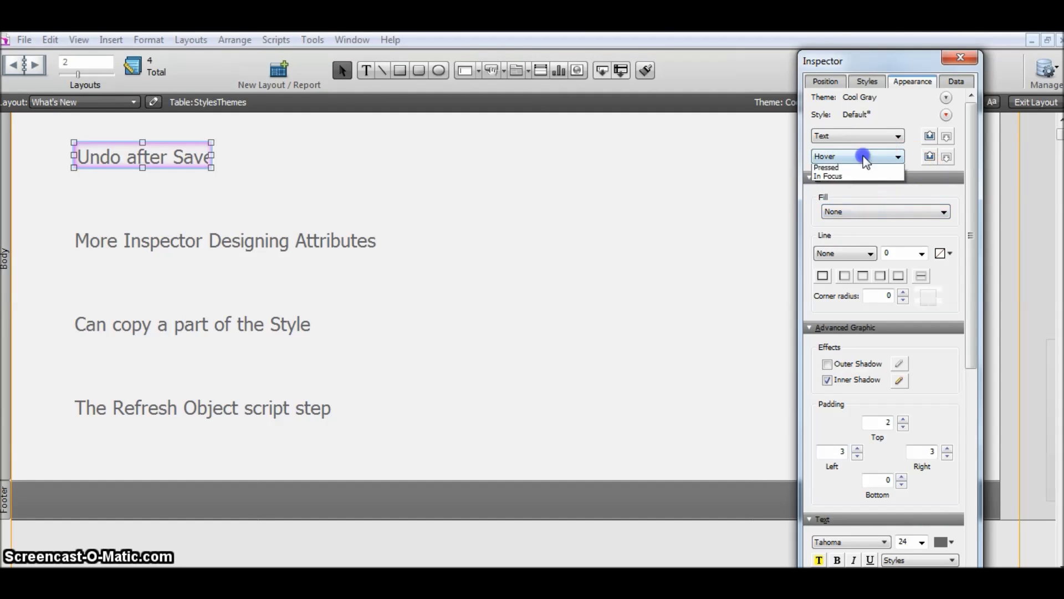
pyautogui.click(875, 178)
pyautogui.click(838, 157)
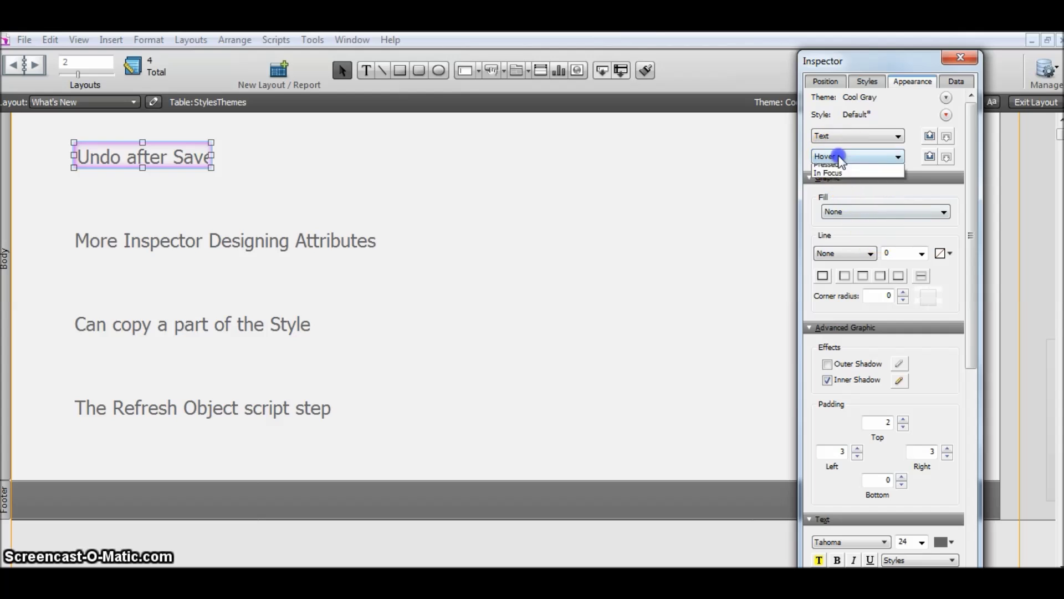
pyautogui.click(856, 188)
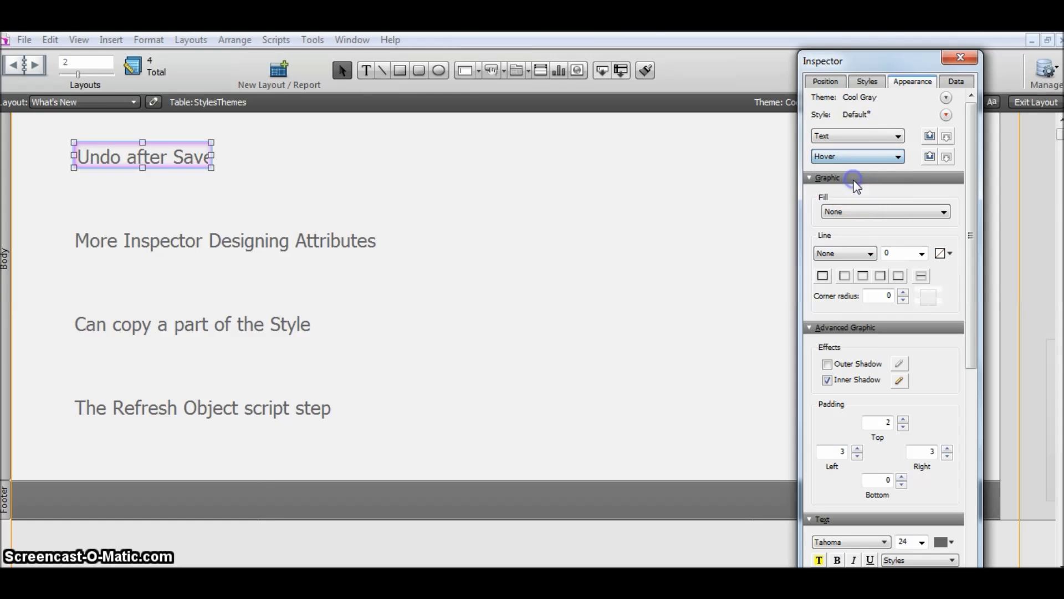
pyautogui.click(885, 211)
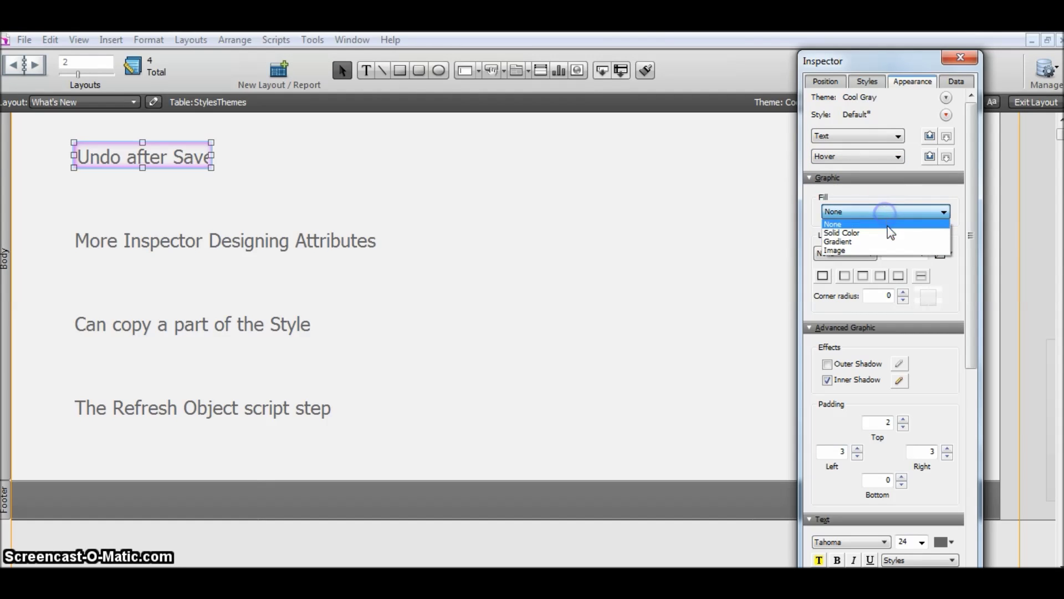
pyautogui.click(890, 233)
pyautogui.click(880, 255)
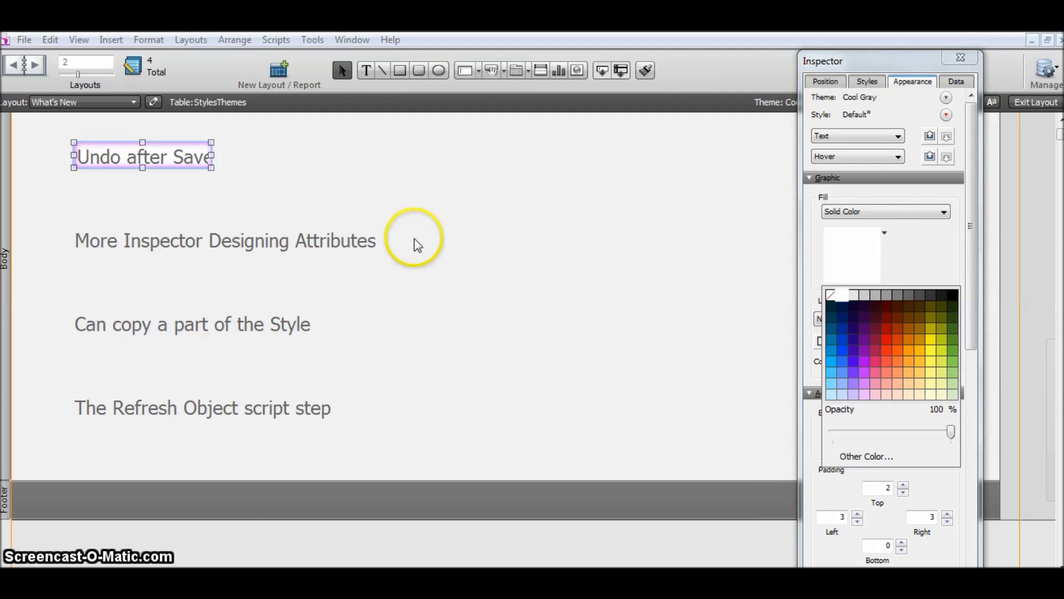
pyautogui.click(213, 156)
pyautogui.moveTo(212, 156); pyautogui.dragTo(236, 156)
# Make the Undo after Save text a button with the Resume Script action
pyautogui.rightClick(207, 160)
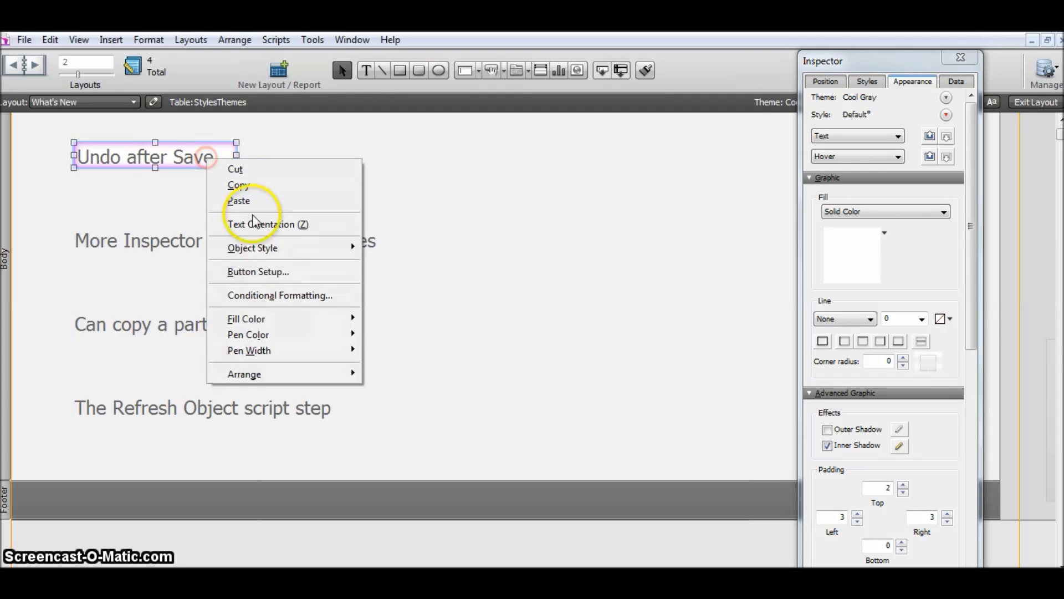
pyautogui.click(272, 271)
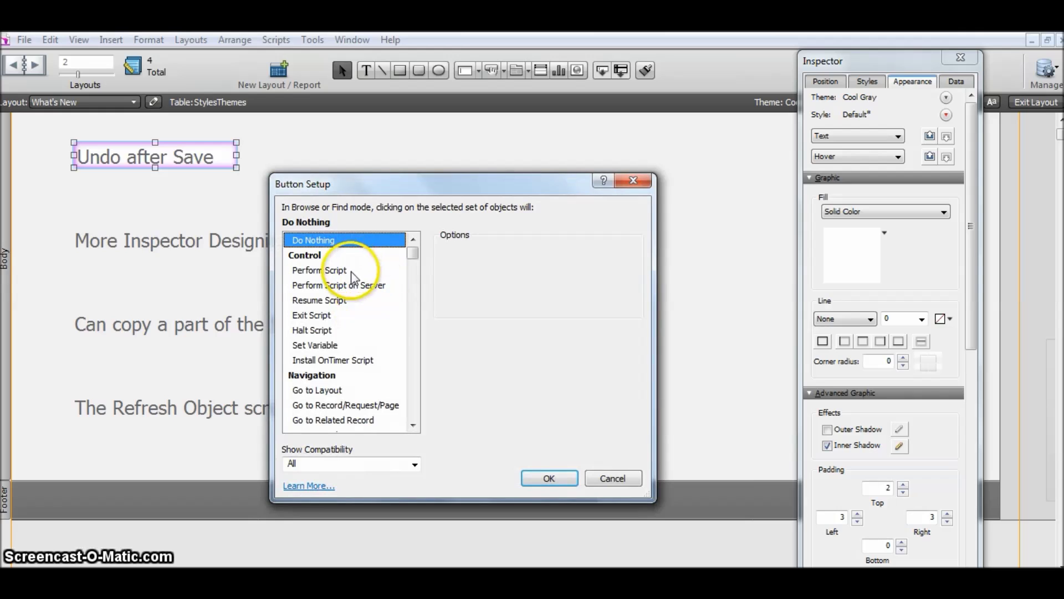
pyautogui.click(356, 389)
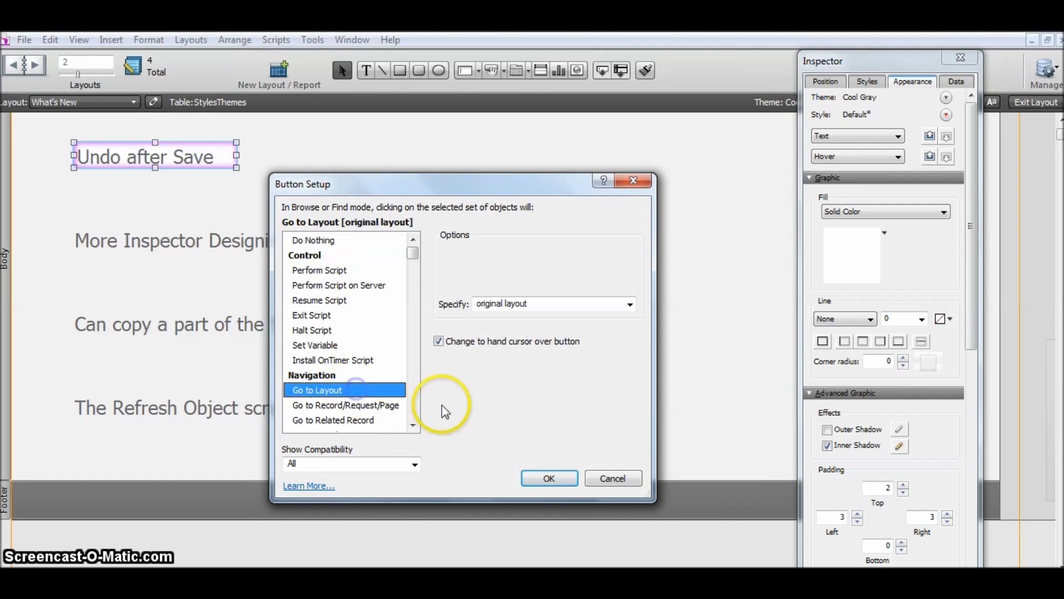
pyautogui.click(312, 239)
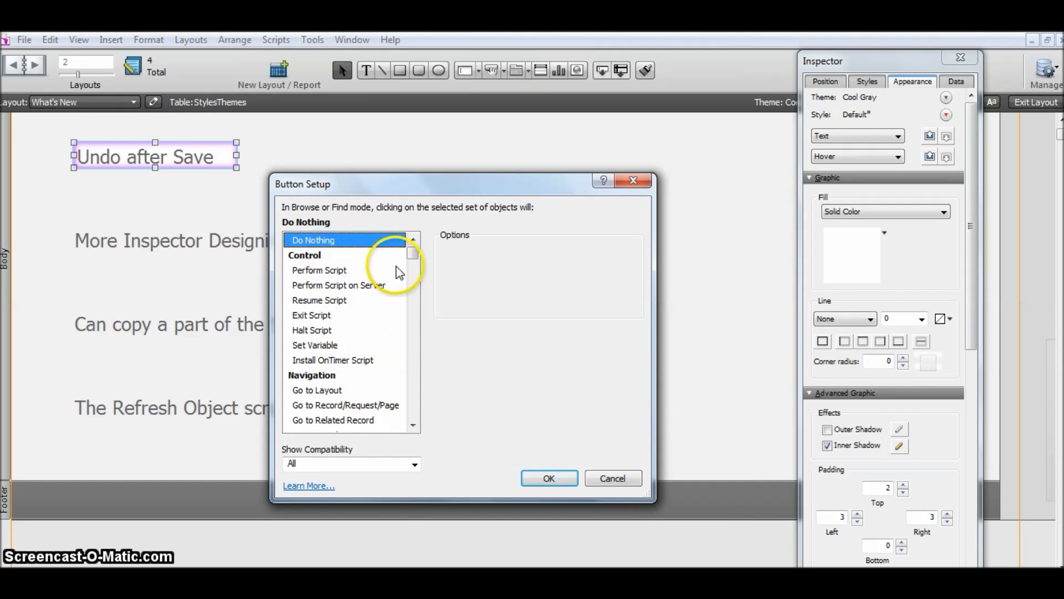
pyautogui.click(344, 300)
pyautogui.click(550, 473)
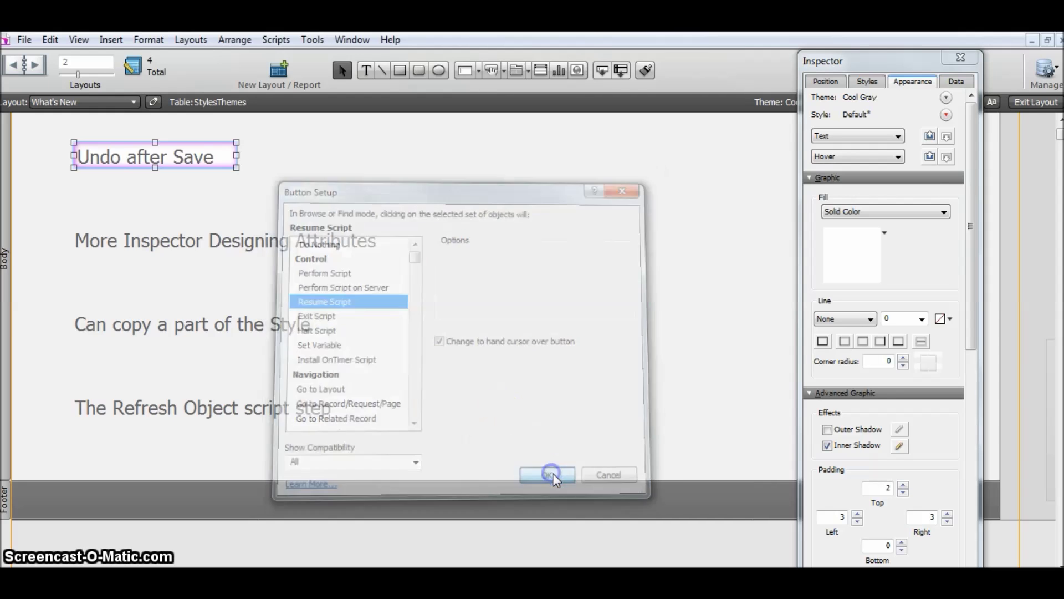
# Exit Layout mode, save the layout, and return to Layout mode
pyautogui.click(1023, 107)
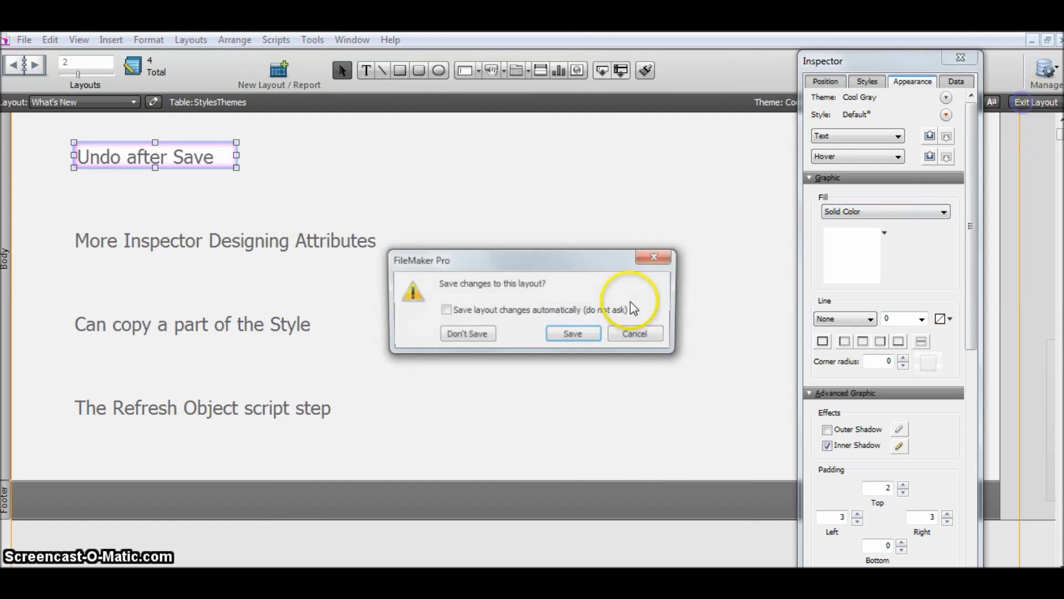
pyautogui.click(579, 334)
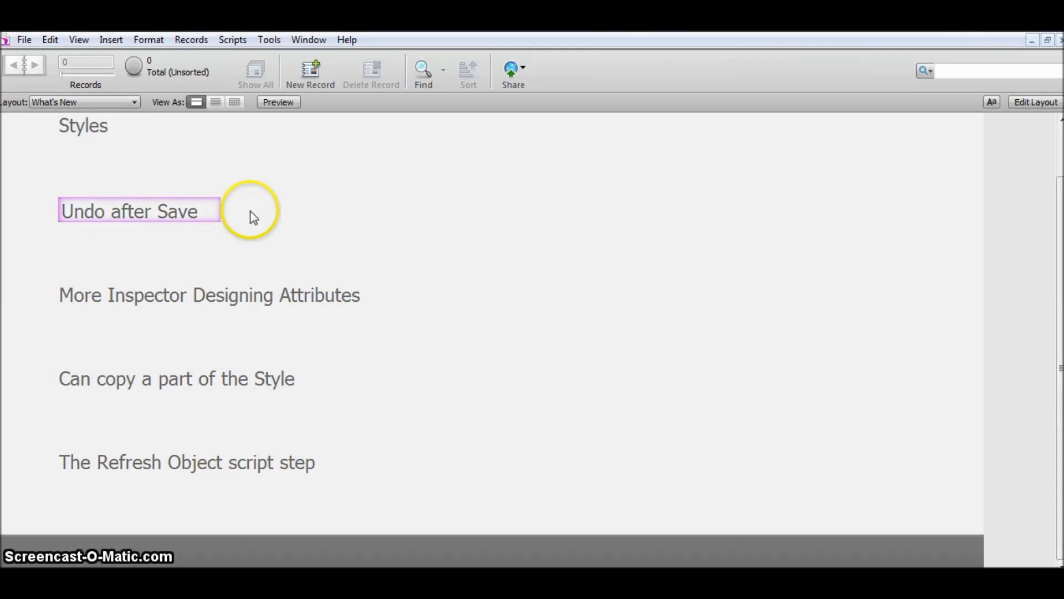
pyautogui.click(1050, 104)
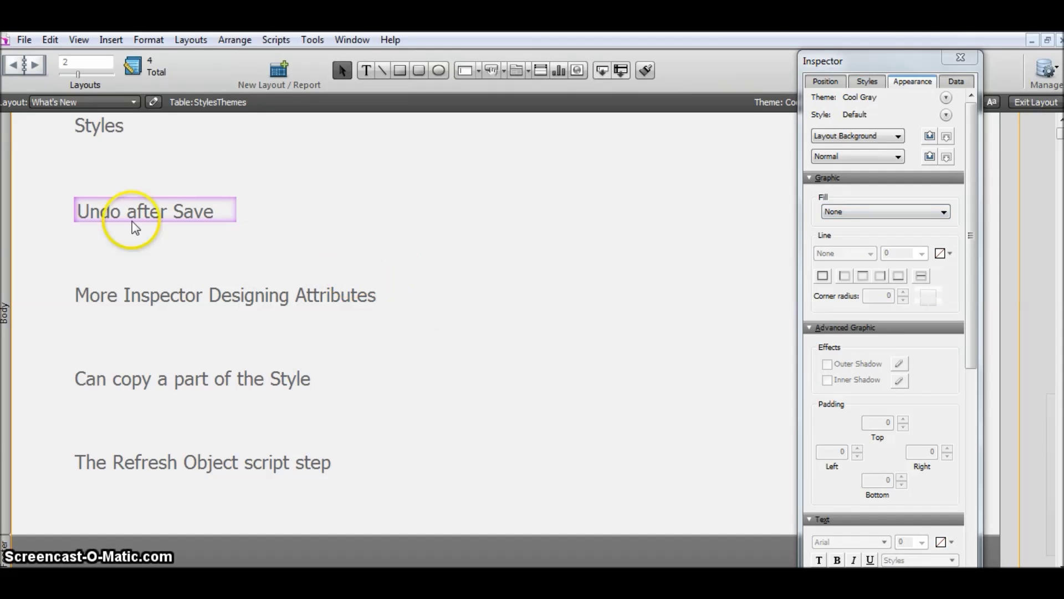
# Check Undo after Save's Pressed, Normal and Hover styling, then select More Inspector Designing Attributes
pyautogui.click(202, 205)
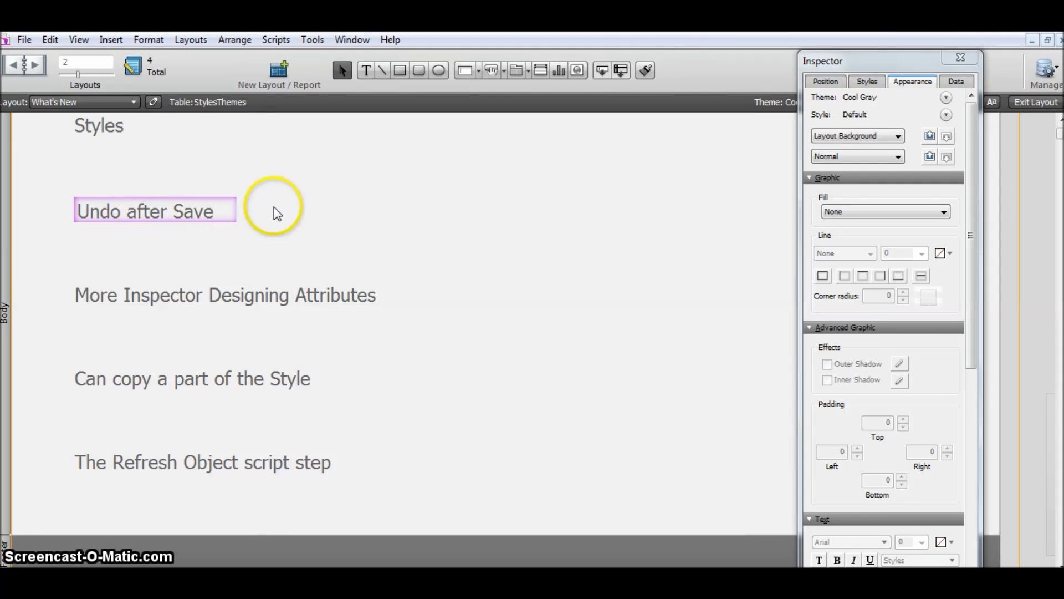
pyautogui.click(848, 157)
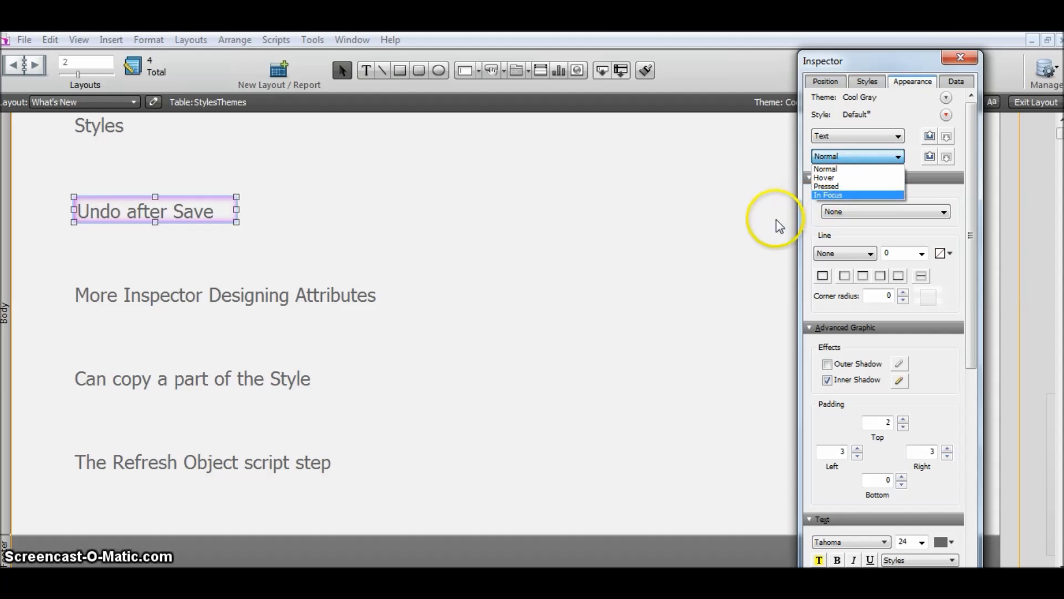
pyautogui.click(823, 187)
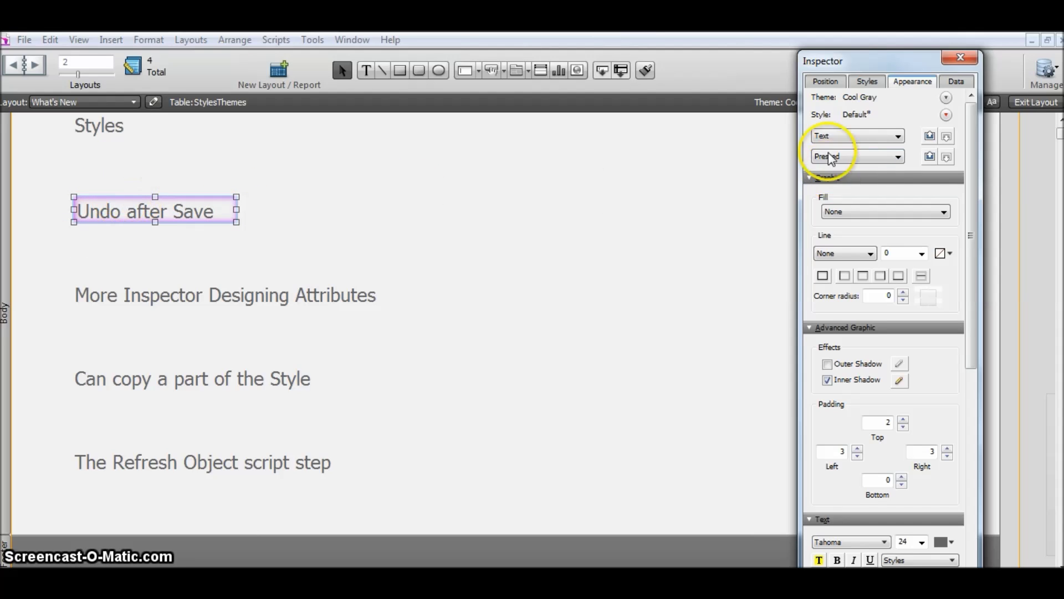
pyautogui.click(881, 156)
pyautogui.click(837, 168)
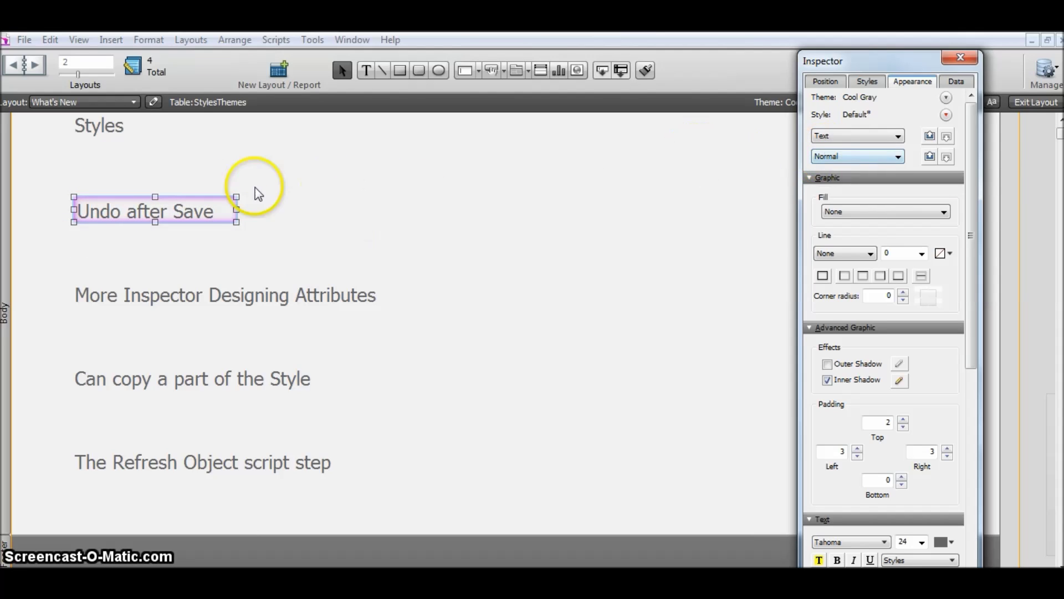
pyautogui.click(873, 178)
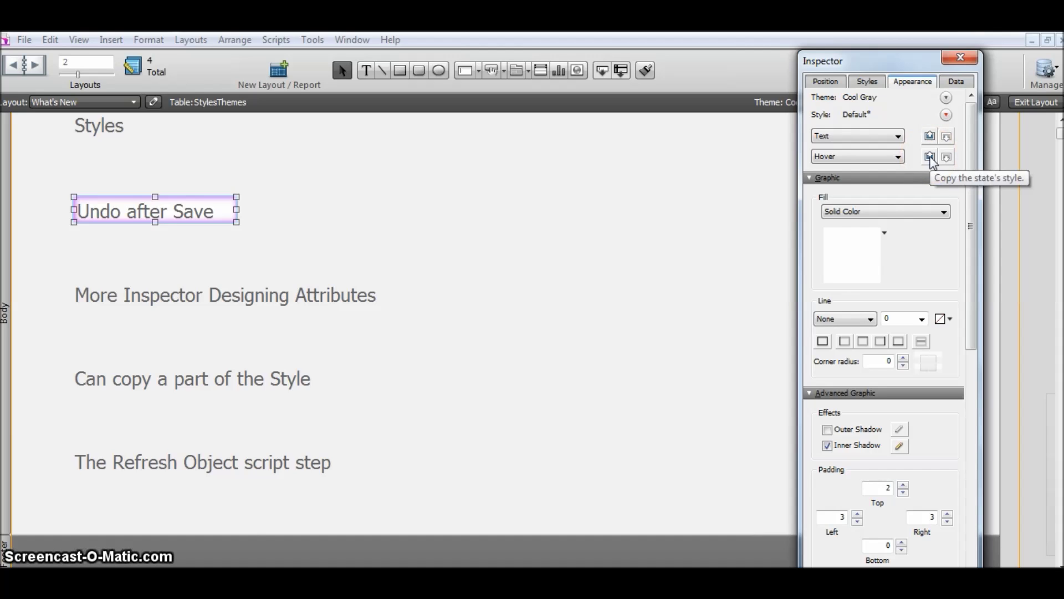
pyautogui.click(173, 298)
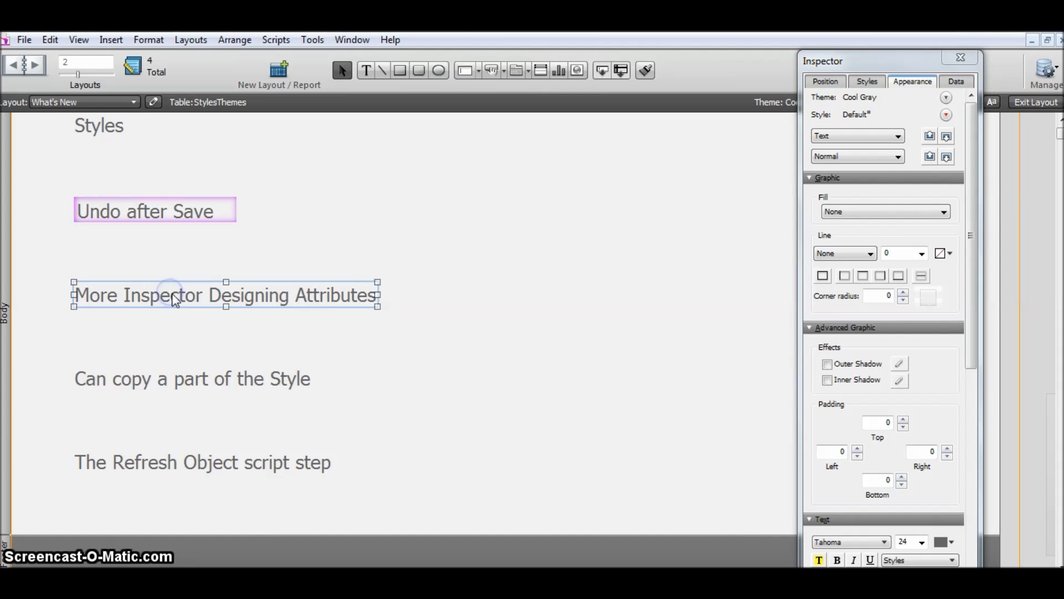
# Paste the copied Hover styling onto the text and check its In Focus, Normal, Pressed and Hover states
pyautogui.click(898, 157)
pyautogui.click(891, 171)
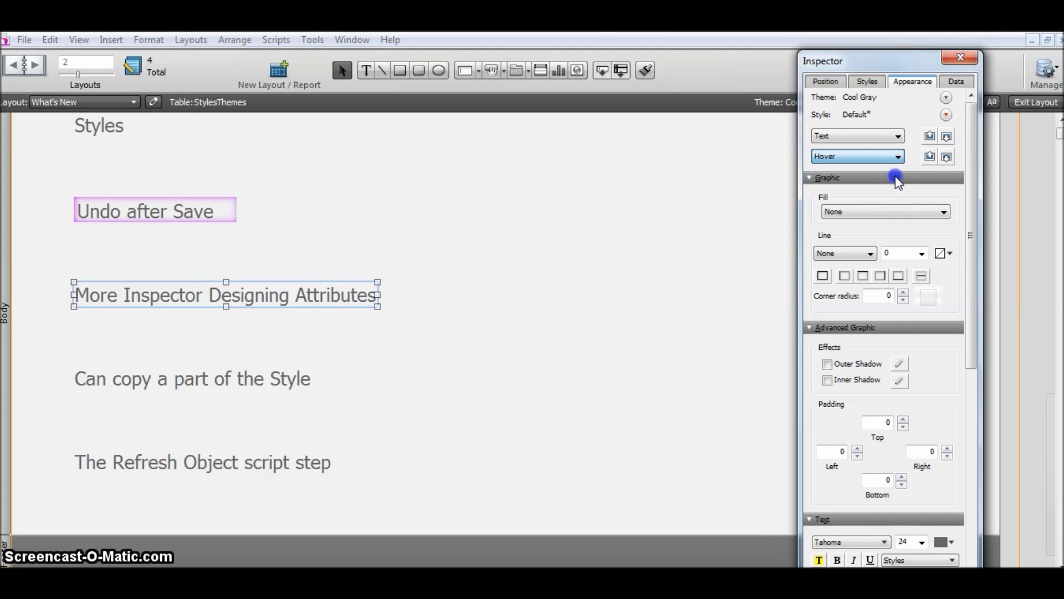
pyautogui.click(947, 157)
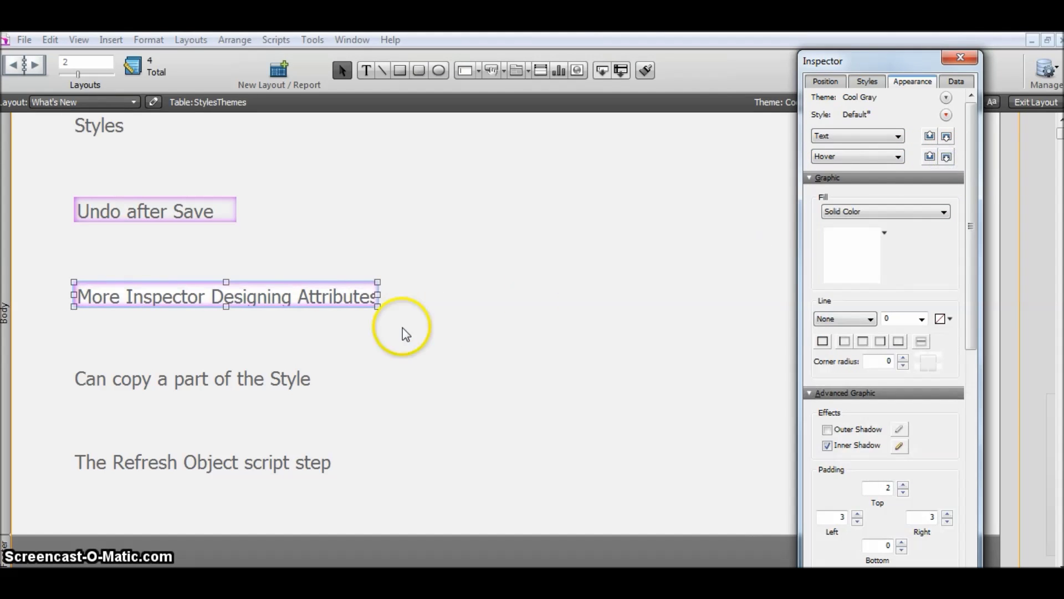
pyautogui.click(832, 161)
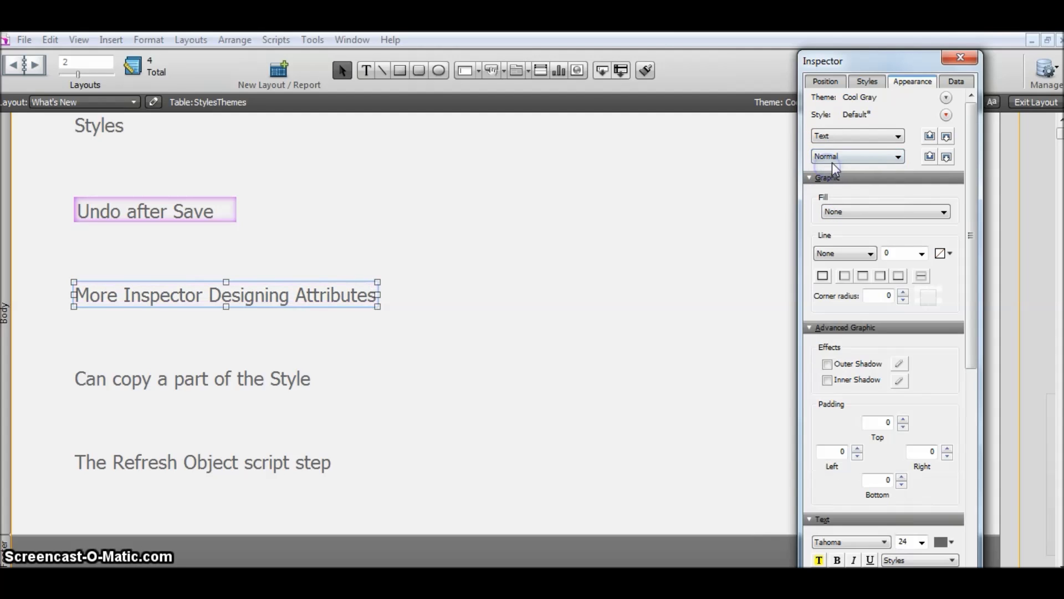
pyautogui.click(841, 158)
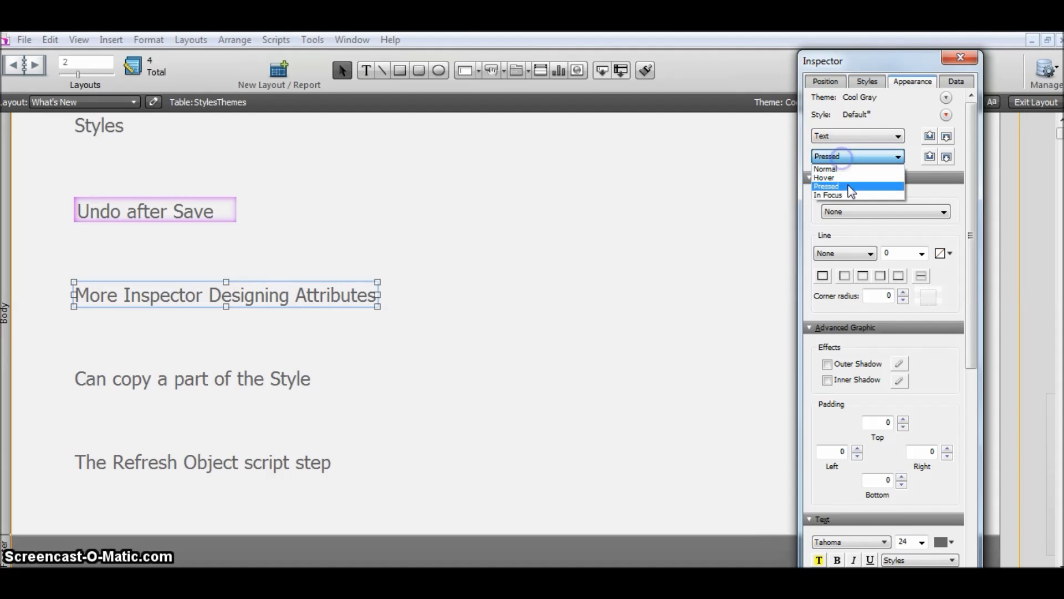
pyautogui.click(831, 195)
pyautogui.click(847, 159)
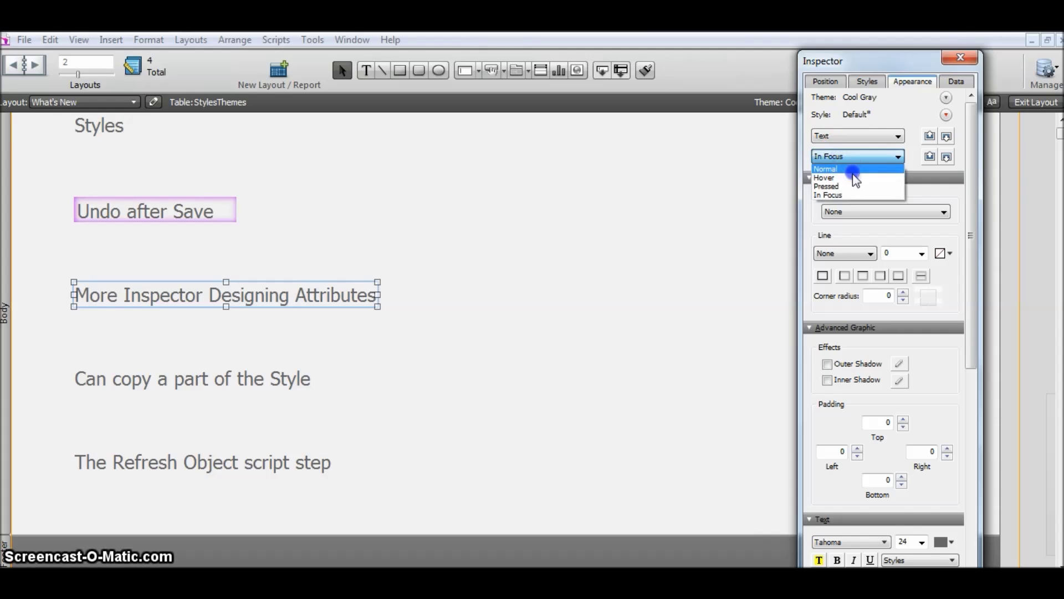
pyautogui.click(850, 174)
pyautogui.click(846, 159)
pyautogui.click(852, 186)
pyautogui.click(847, 159)
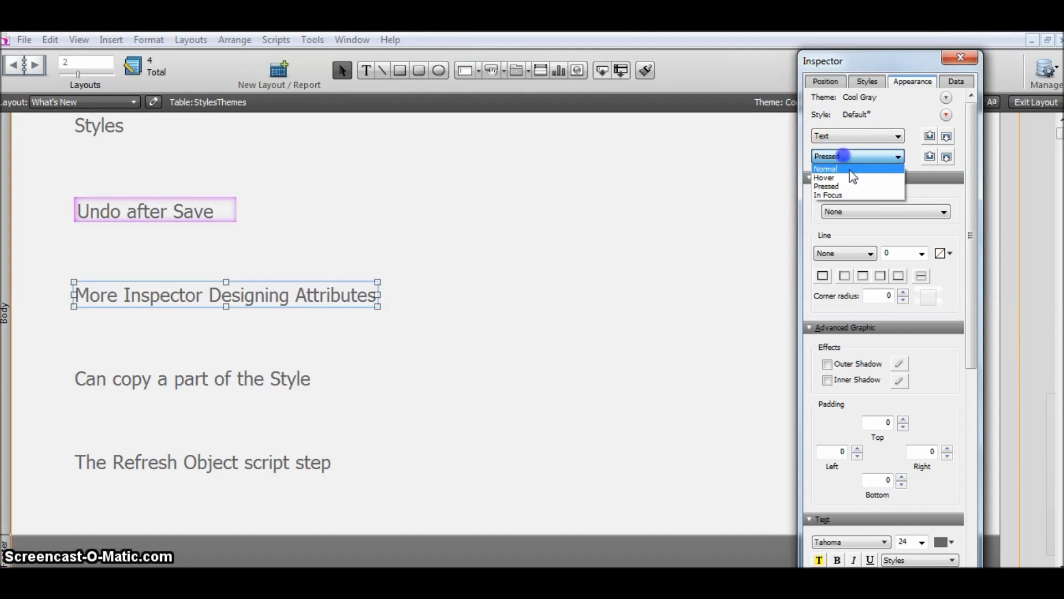
pyautogui.click(854, 179)
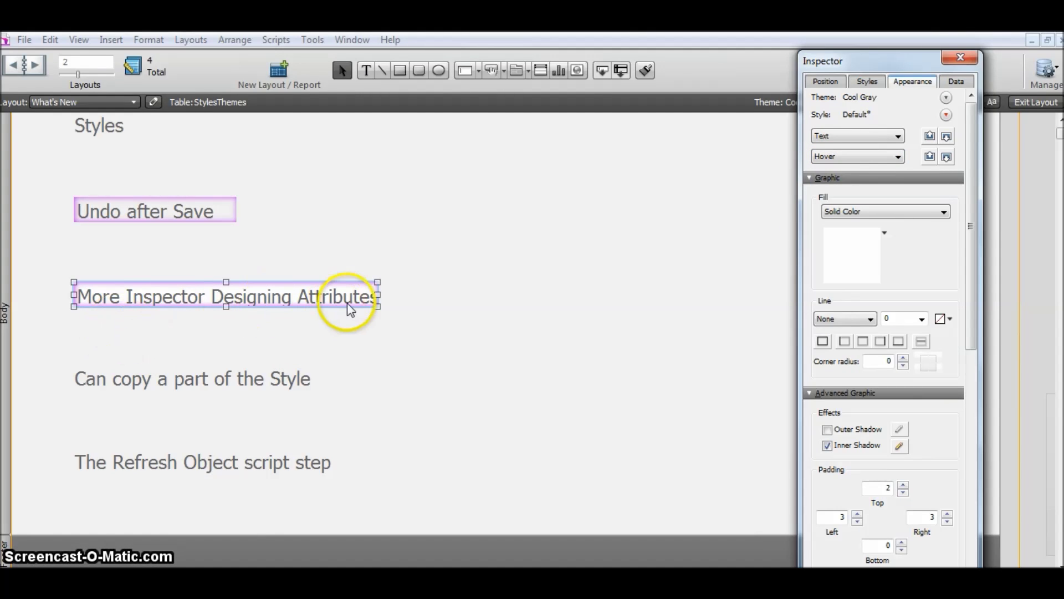
# Widen the More Inspector Designing Attributes text box and exit Layout mode
pyautogui.click(392, 311)
pyautogui.click(376, 302)
pyautogui.moveTo(378, 306); pyautogui.dragTo(400, 309)
pyautogui.click(1036, 102)
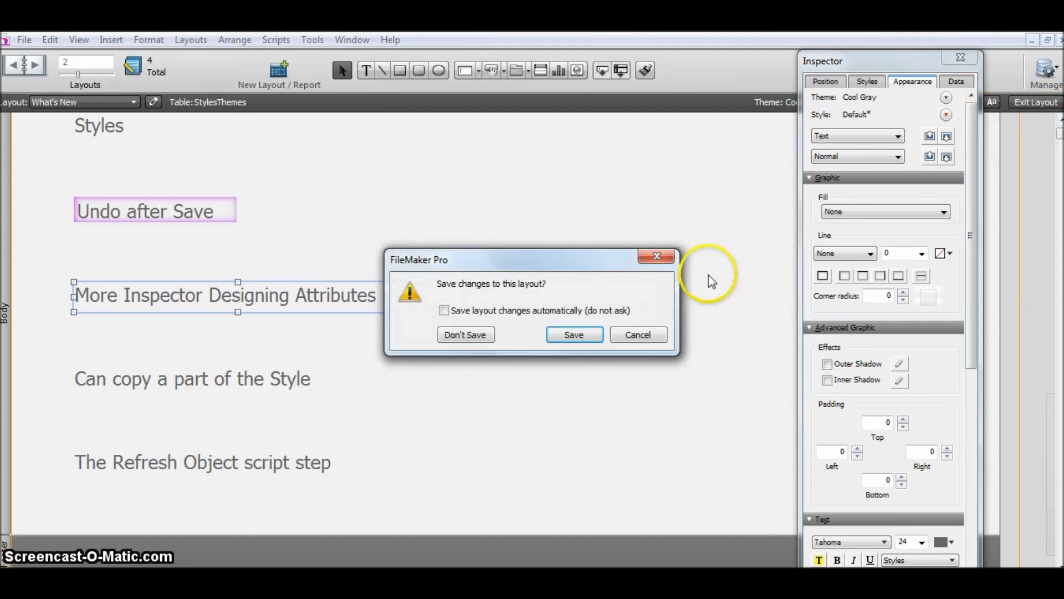
# Save the layout, return to Layout mode and open Button Setup for the More Inspector text
pyautogui.click(576, 335)
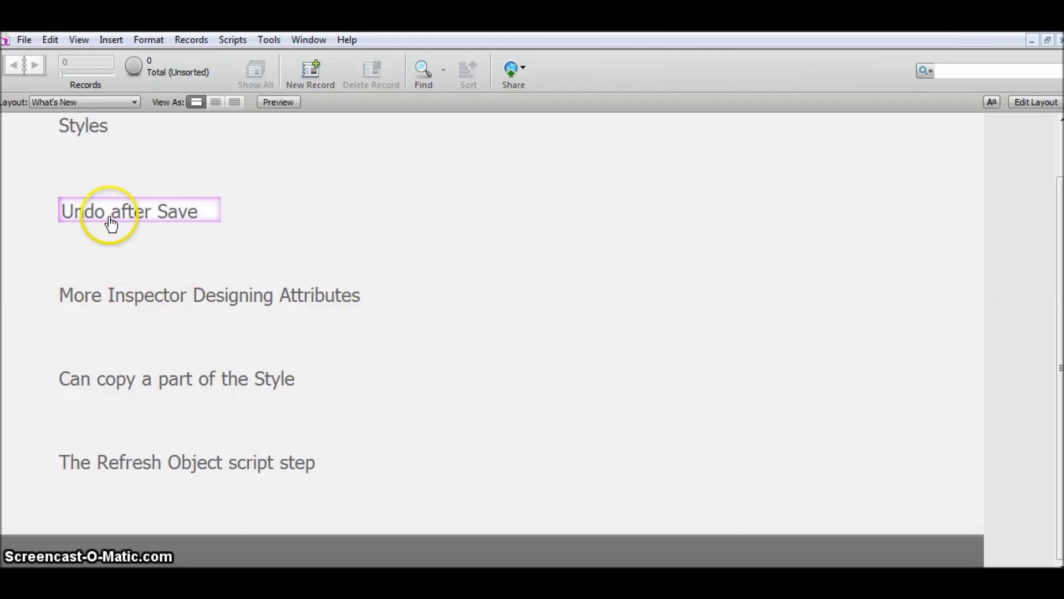
pyautogui.click(1036, 102)
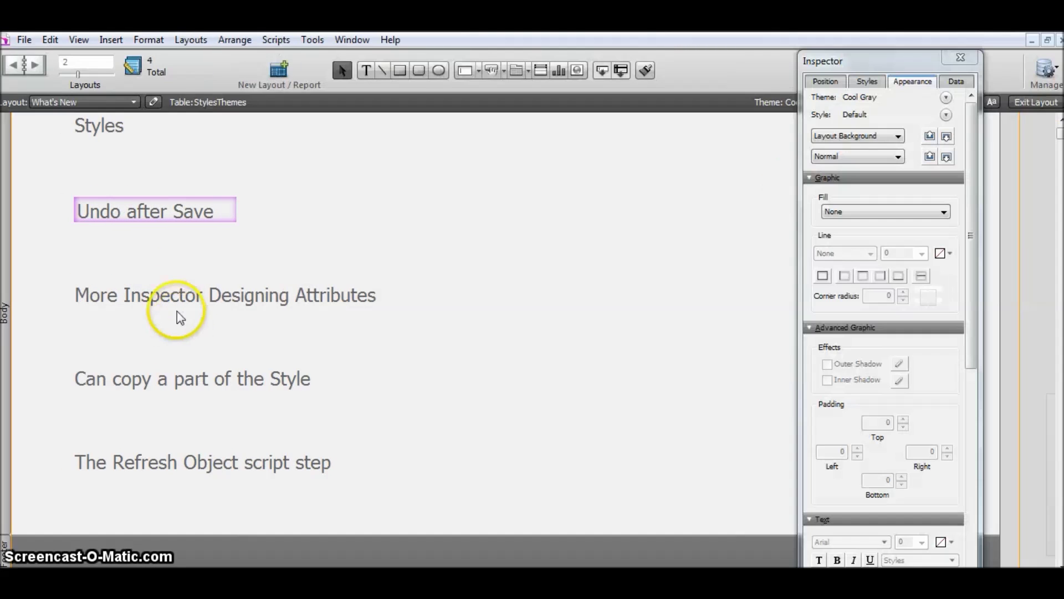
pyautogui.rightClick(174, 294)
pyautogui.click(216, 408)
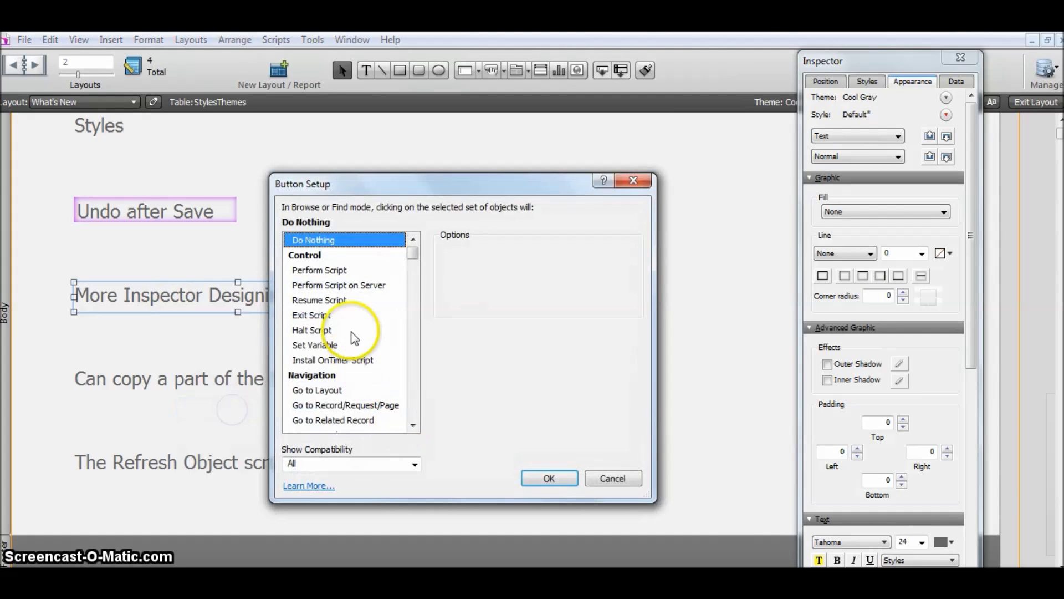
# Set its button action to Resume Script, then exit Layout mode and save
pyautogui.click(352, 331)
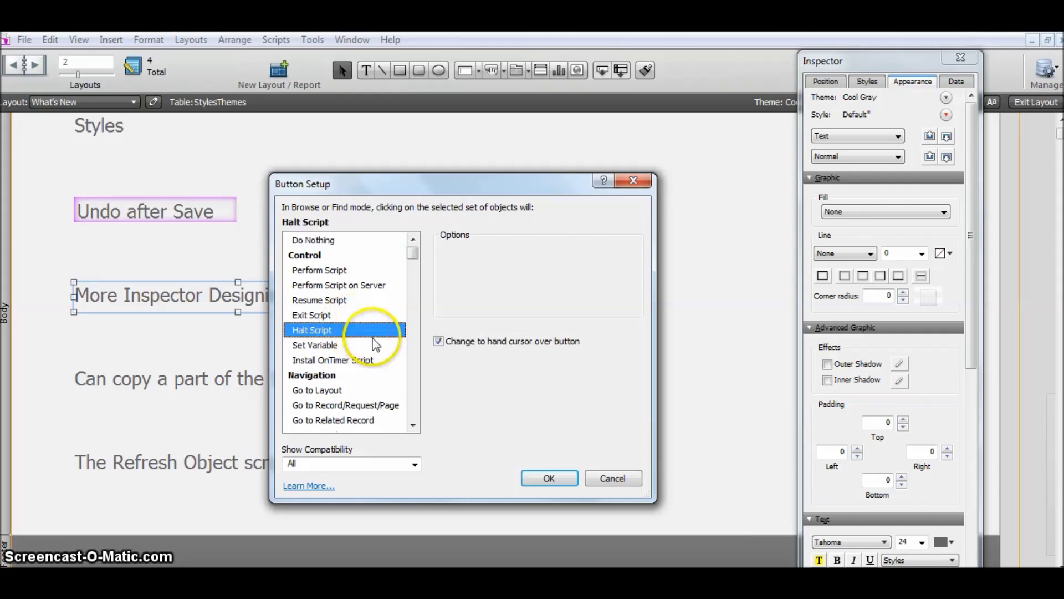
pyautogui.click(364, 301)
pyautogui.click(537, 474)
pyautogui.click(1027, 105)
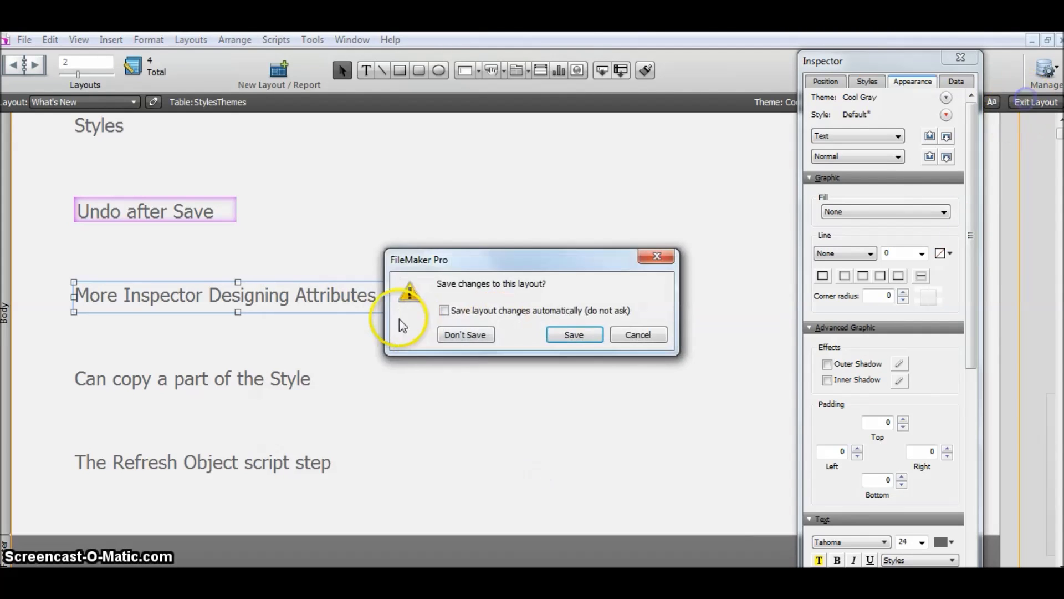
pyautogui.click(566, 335)
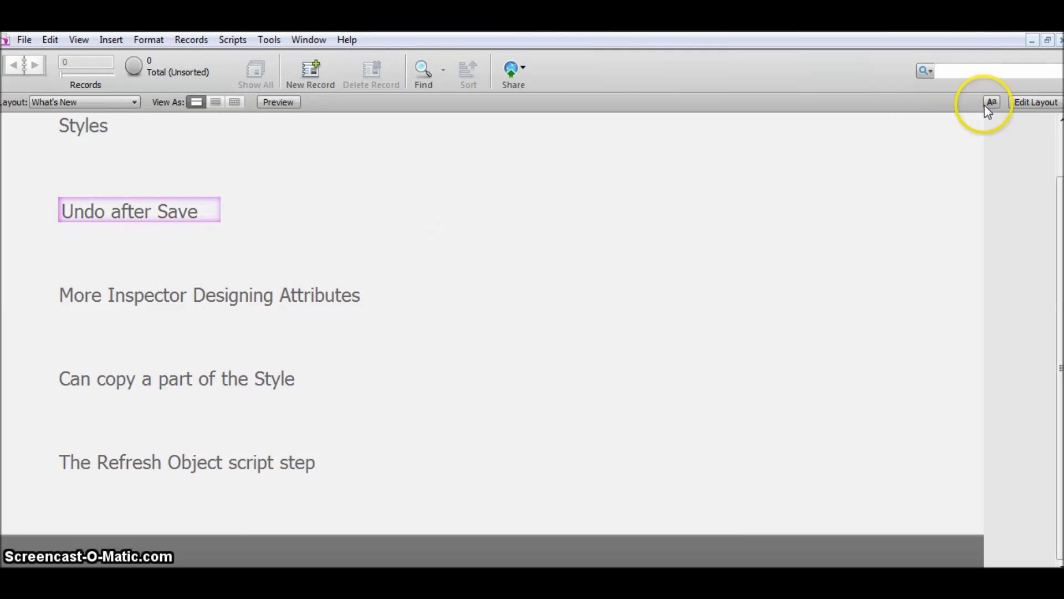
# Return to Layout mode with the Inspector closed and select The Refresh Object script step text
pyautogui.click(1031, 102)
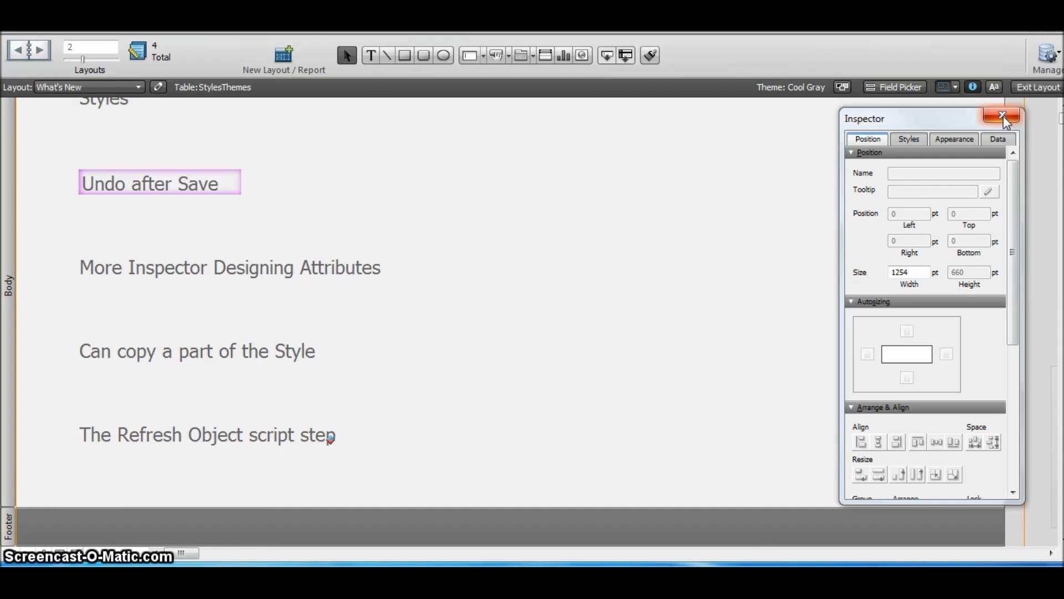
pyautogui.click(1002, 116)
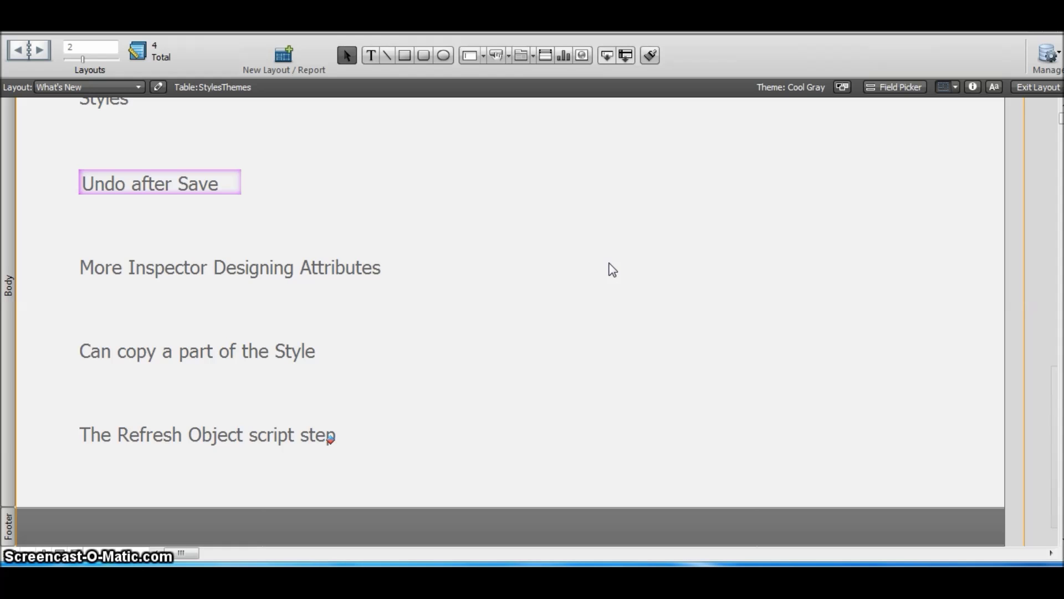
pyautogui.rightClick(722, 237)
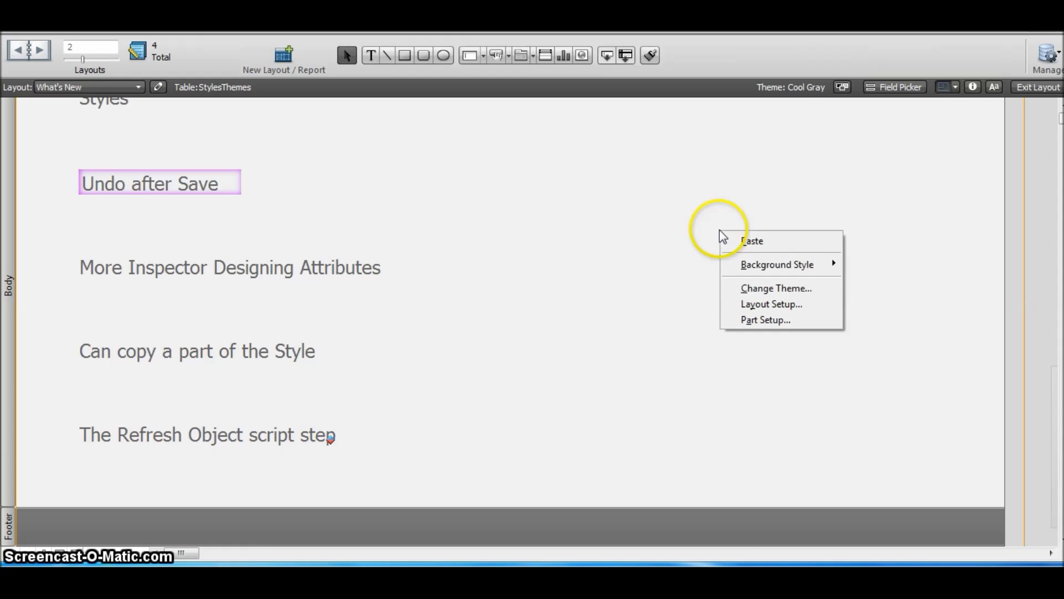
pyautogui.click(208, 440)
# Open Conditional Formatting for The Refresh Object script step text
pyautogui.click(973, 87)
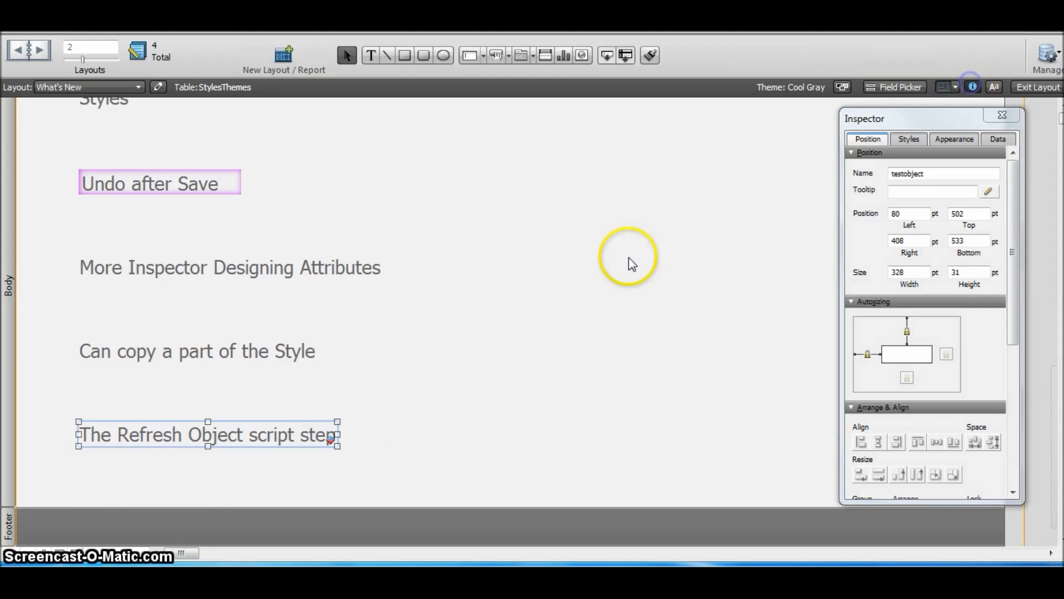
pyautogui.click(420, 297)
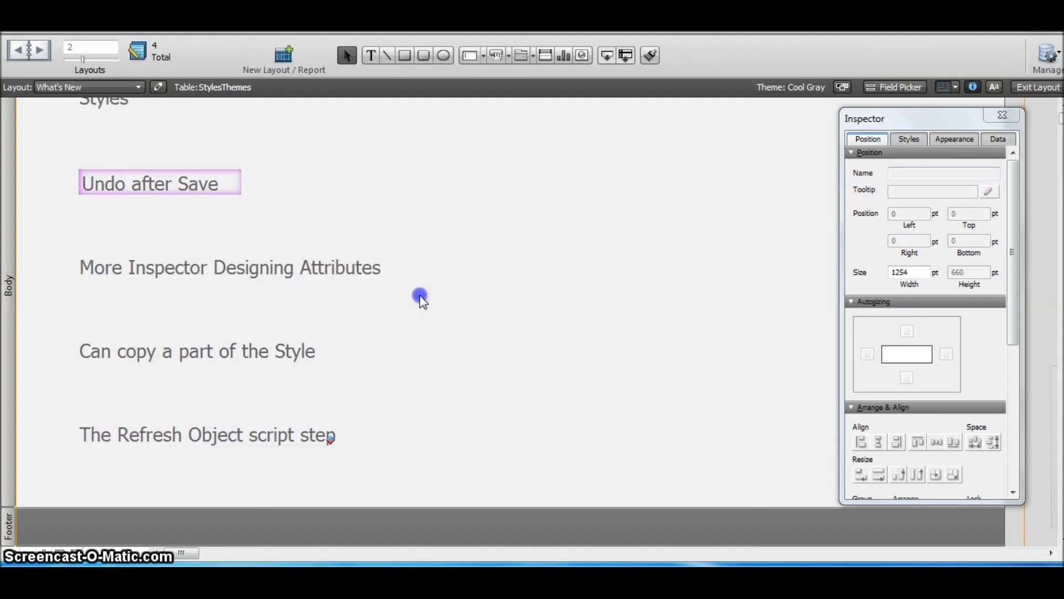
pyautogui.rightClick(288, 435)
pyautogui.click(374, 349)
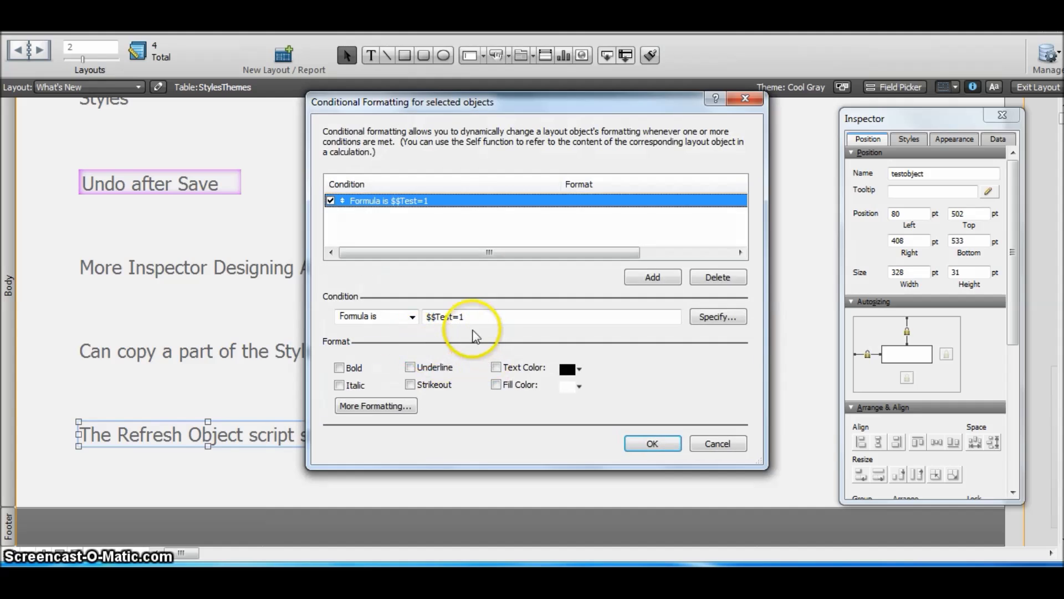
# Keep the condition 'Formula is $$Test=1' and set its text colour to red
pyautogui.click(474, 317)
pyautogui.moveTo(474, 316); pyautogui.dragTo(424, 317)
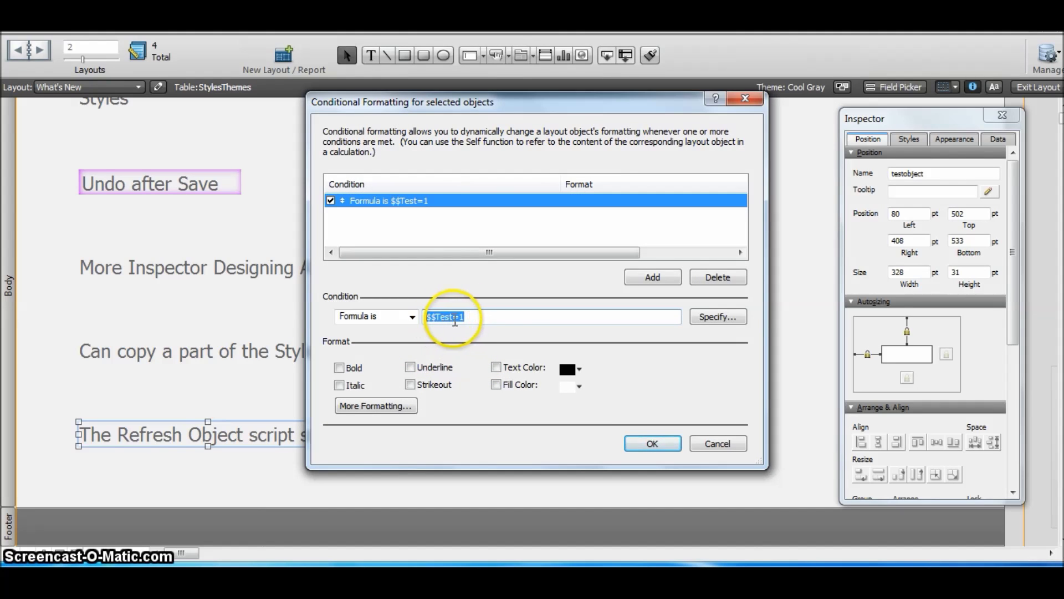
pyautogui.click(484, 319)
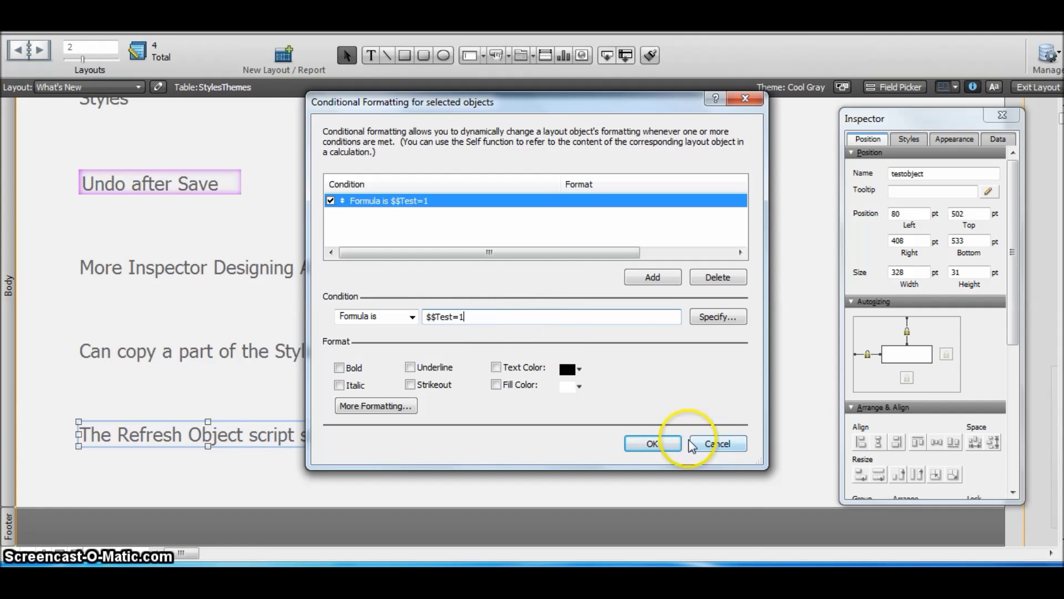
pyautogui.click(496, 367)
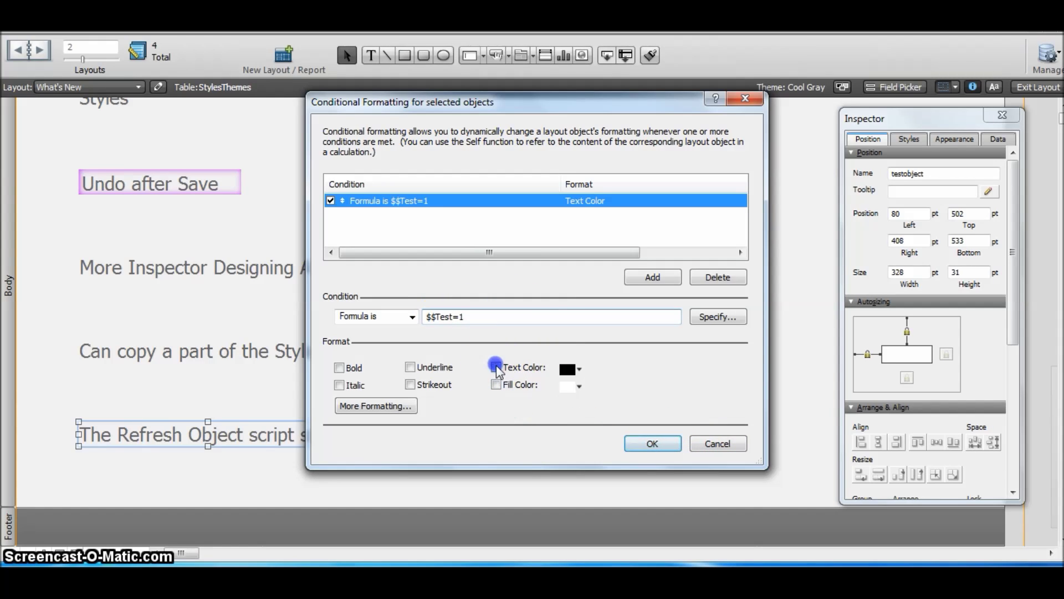
pyautogui.click(571, 369)
pyautogui.click(621, 443)
pyautogui.click(650, 443)
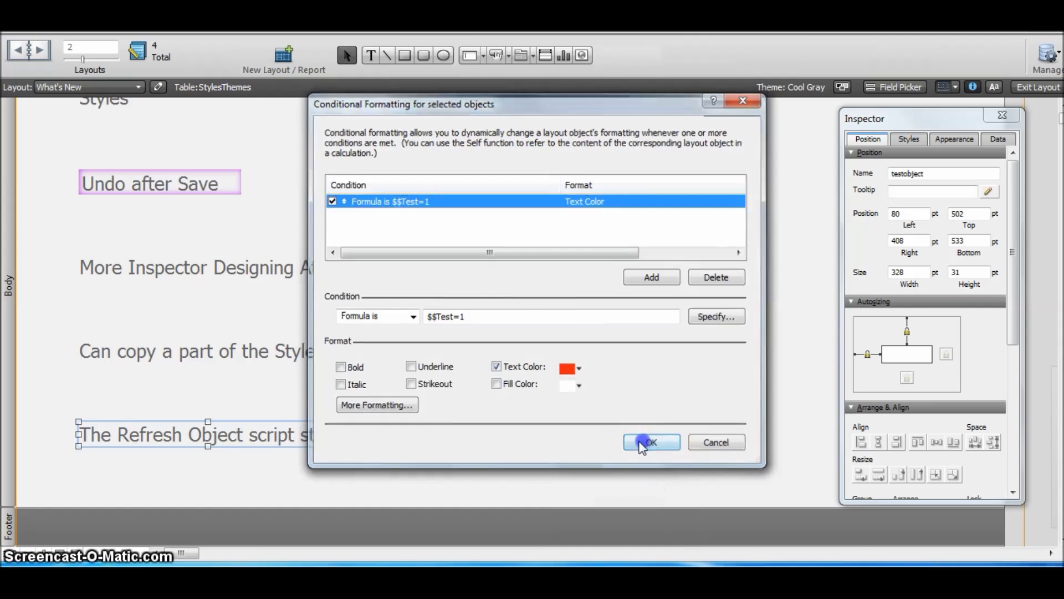
pyautogui.click(546, 285)
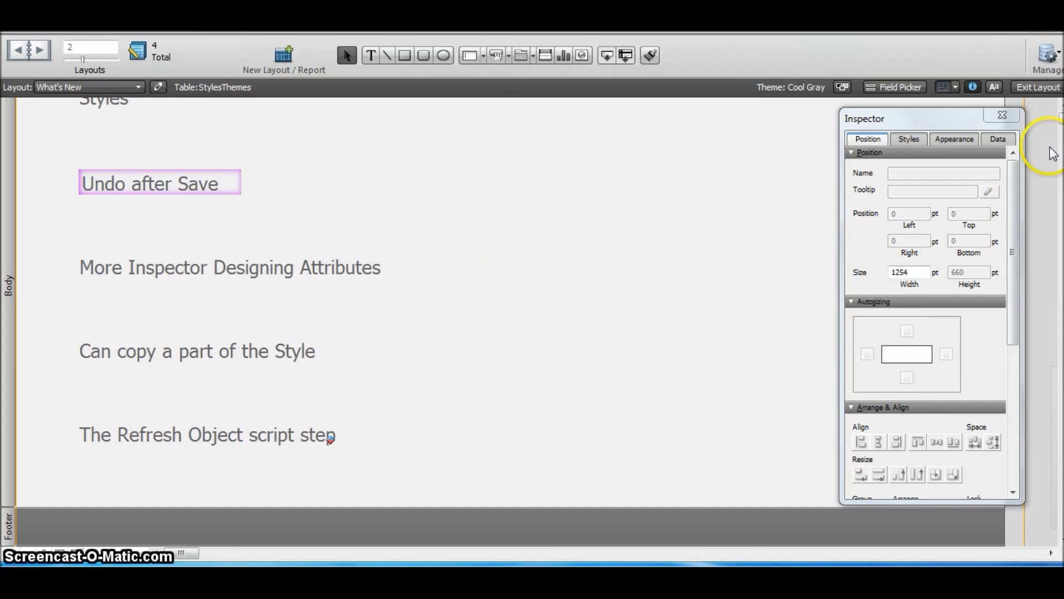
# Open New Script from Manage Scripts, review its Set Variable $$Test and disabled Refresh Object steps, then close it
pyautogui.click(283, 31)
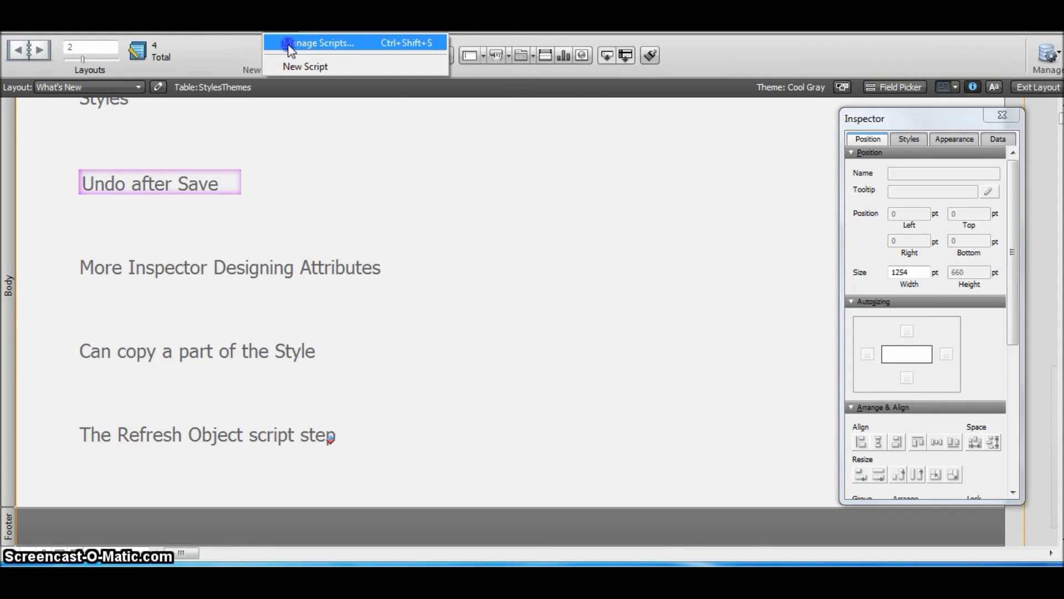
pyautogui.click(294, 43)
pyautogui.doubleClick(558, 240)
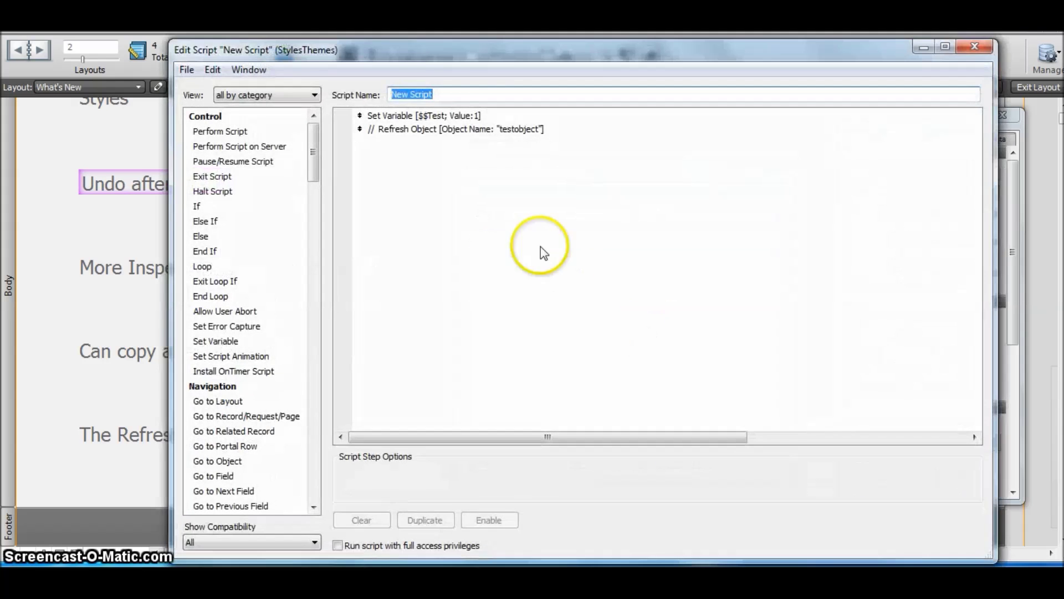
pyautogui.moveTo(482, 47); pyautogui.dragTo(697, 92)
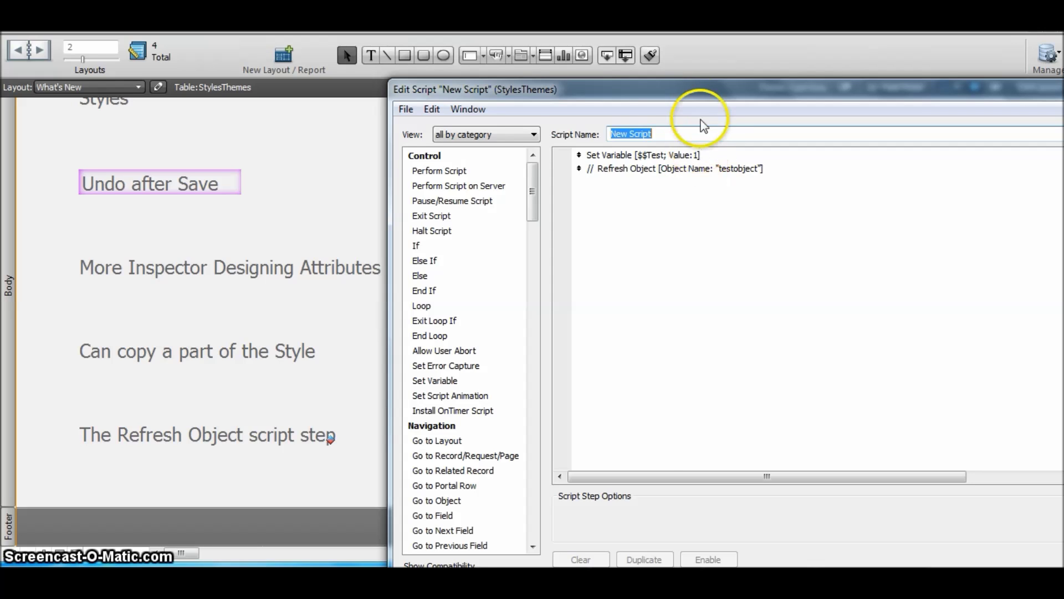
pyautogui.click(662, 97)
pyautogui.moveTo(662, 96); pyautogui.dragTo(569, 95)
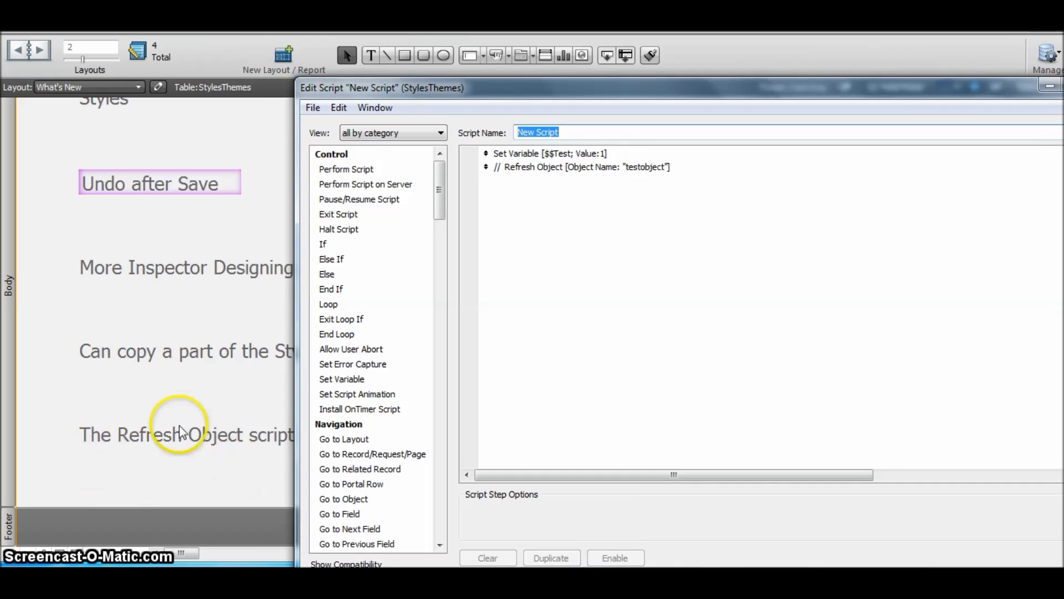
pyautogui.moveTo(653, 88); pyautogui.dragTo(463, 82)
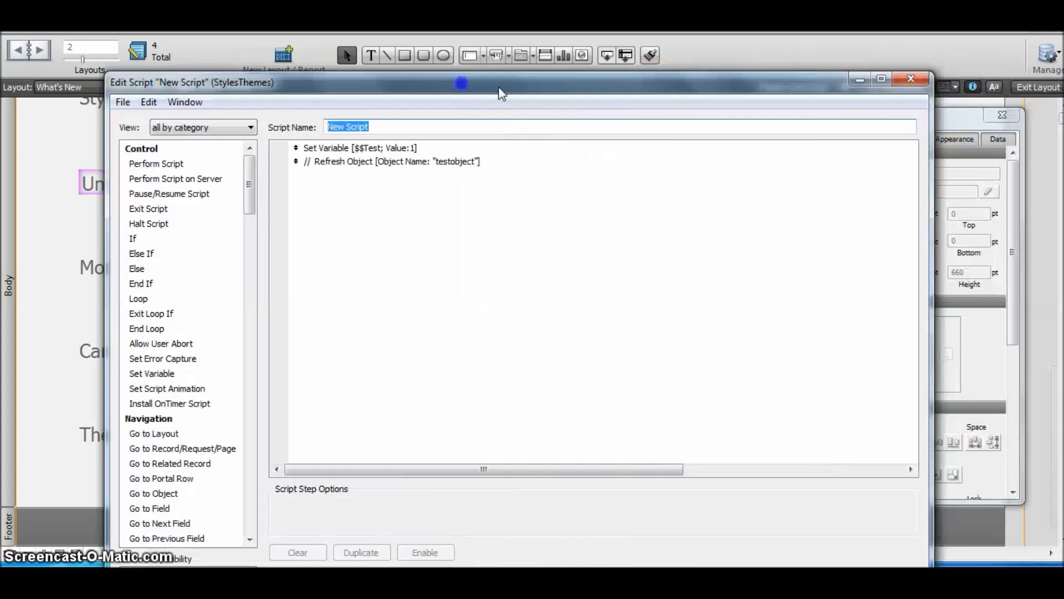
pyautogui.click(910, 79)
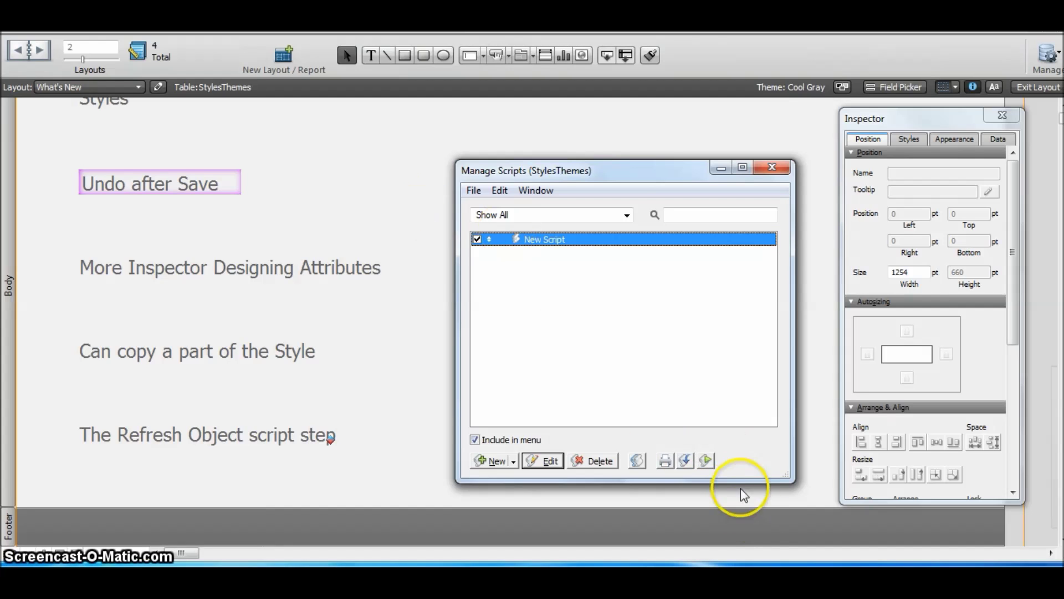
# Save the layout changes and return to Layout mode
pyautogui.click(1031, 89)
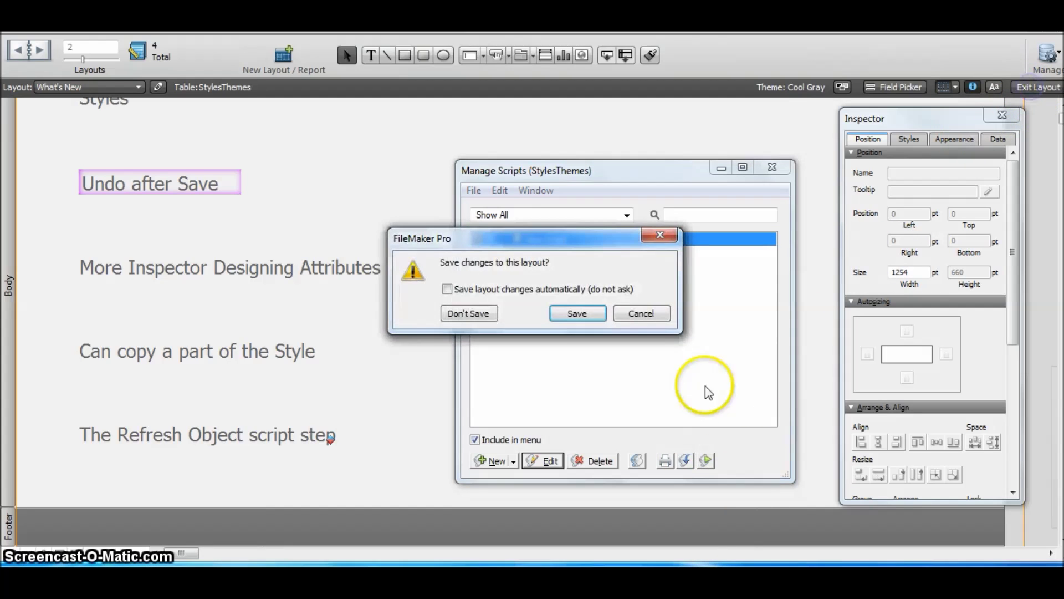
pyautogui.click(575, 313)
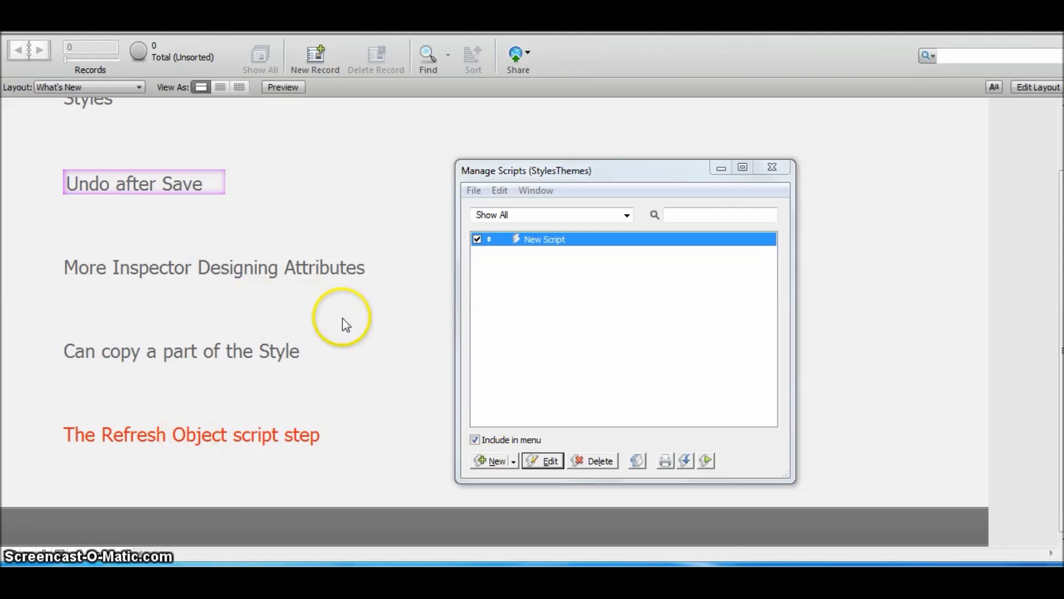
pyautogui.click(1038, 87)
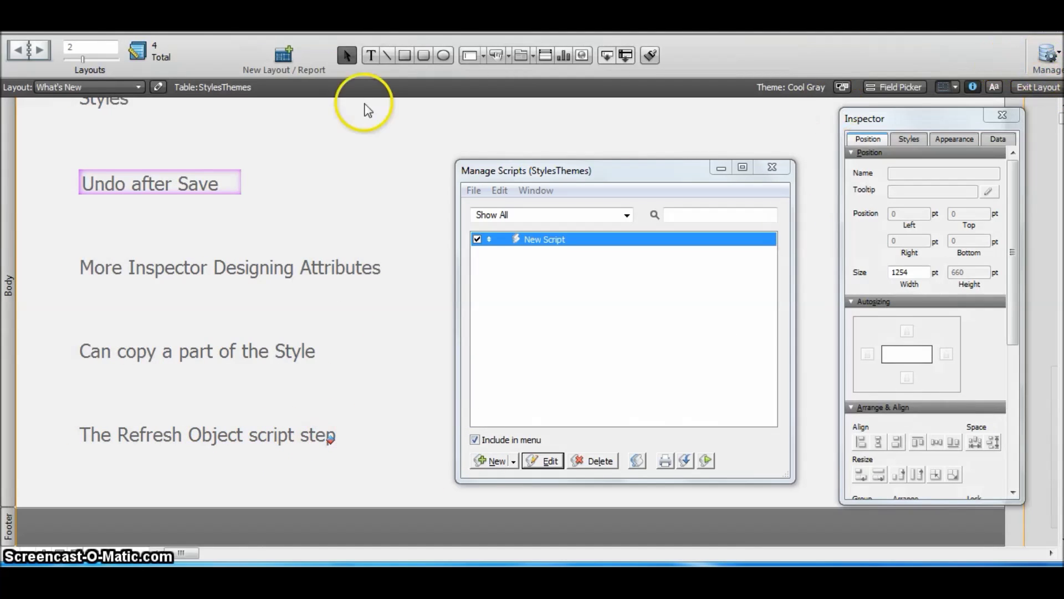
# Clear the $$Test value in the Data Viewer, then switch back to Browse mode
pyautogui.click(310, 27)
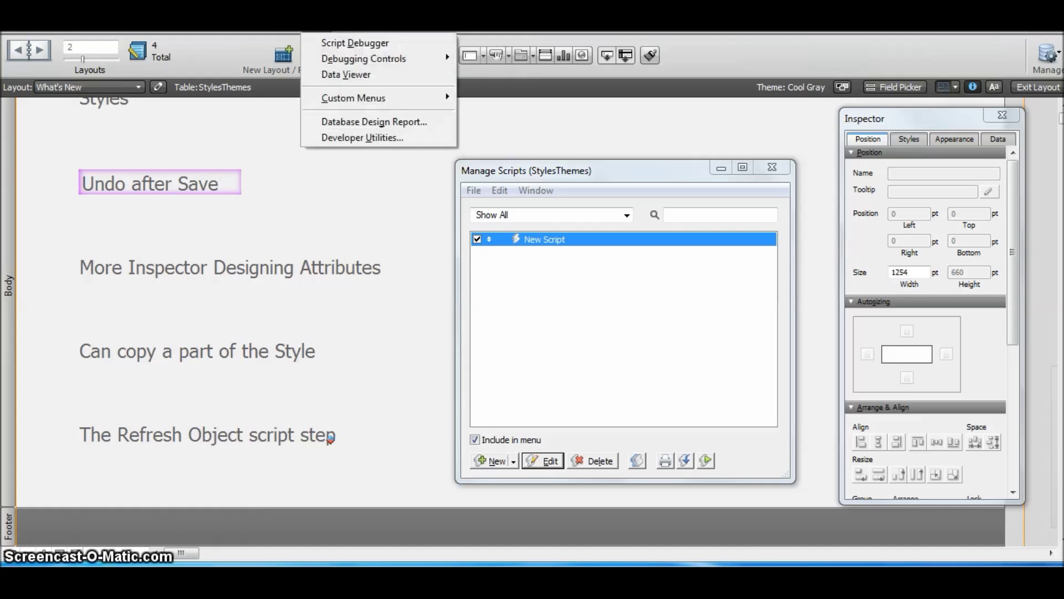
pyautogui.click(339, 72)
pyautogui.doubleClick(520, 221)
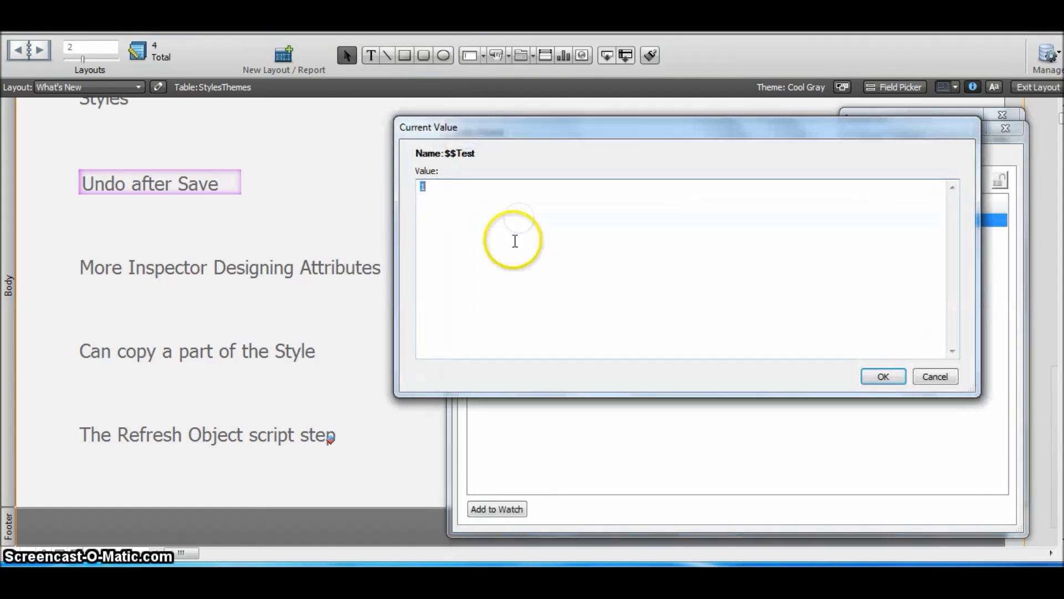
pyautogui.click(883, 376)
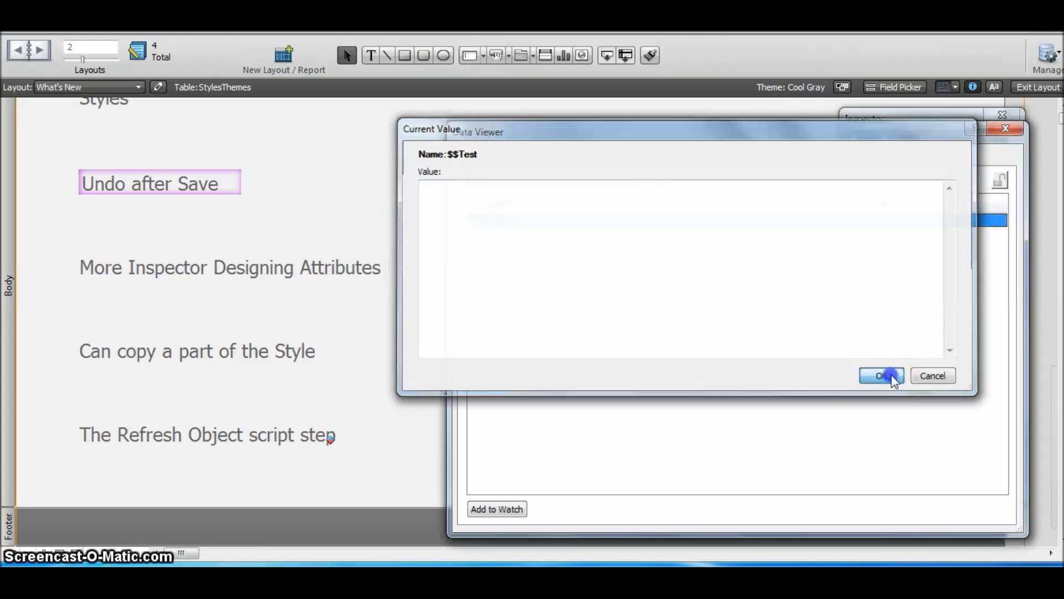
pyautogui.click(1005, 128)
pyautogui.click(1038, 87)
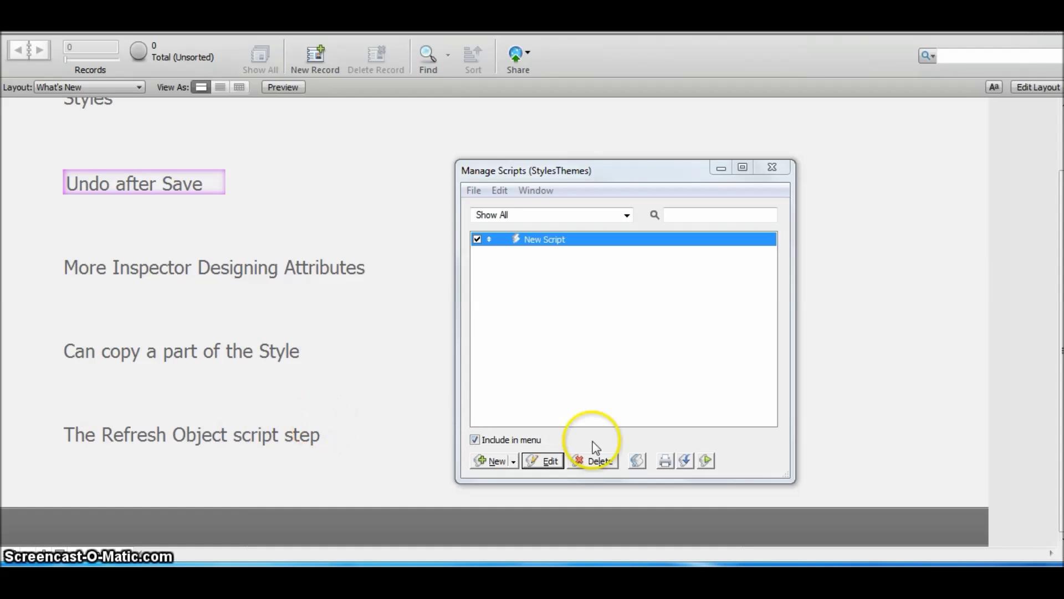
# Run New Script, then enable its Refresh Object step for testobject and save the script
pyautogui.click(706, 461)
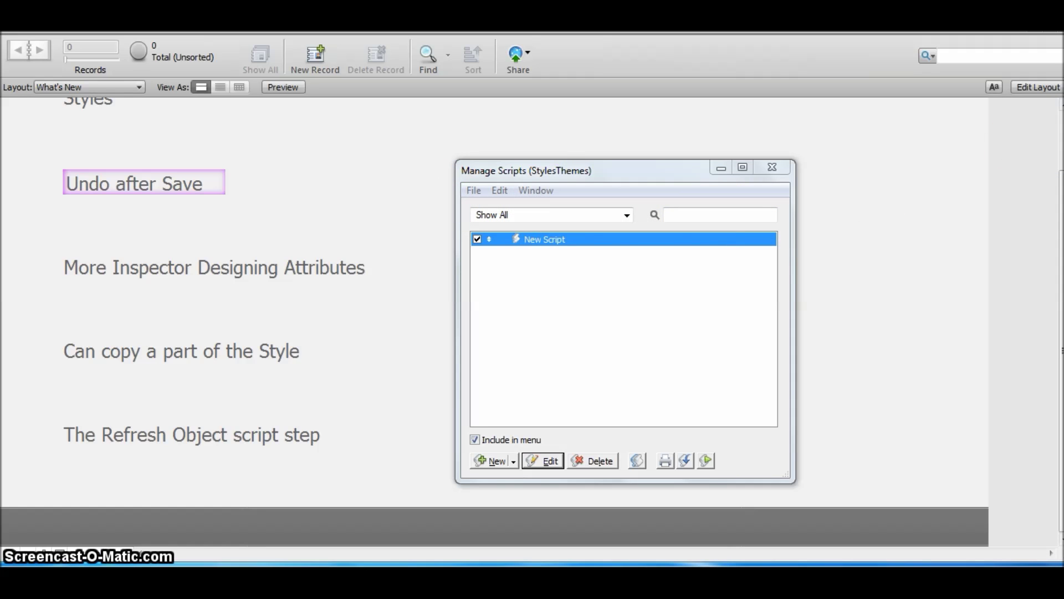
pyautogui.doubleClick(552, 245)
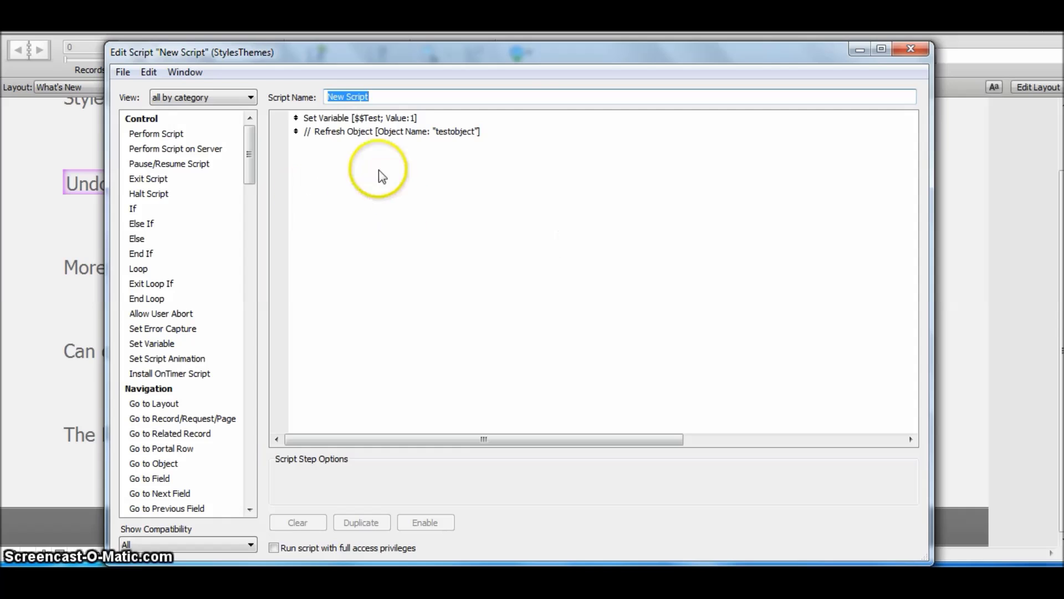
pyautogui.click(345, 134)
pyautogui.click(425, 522)
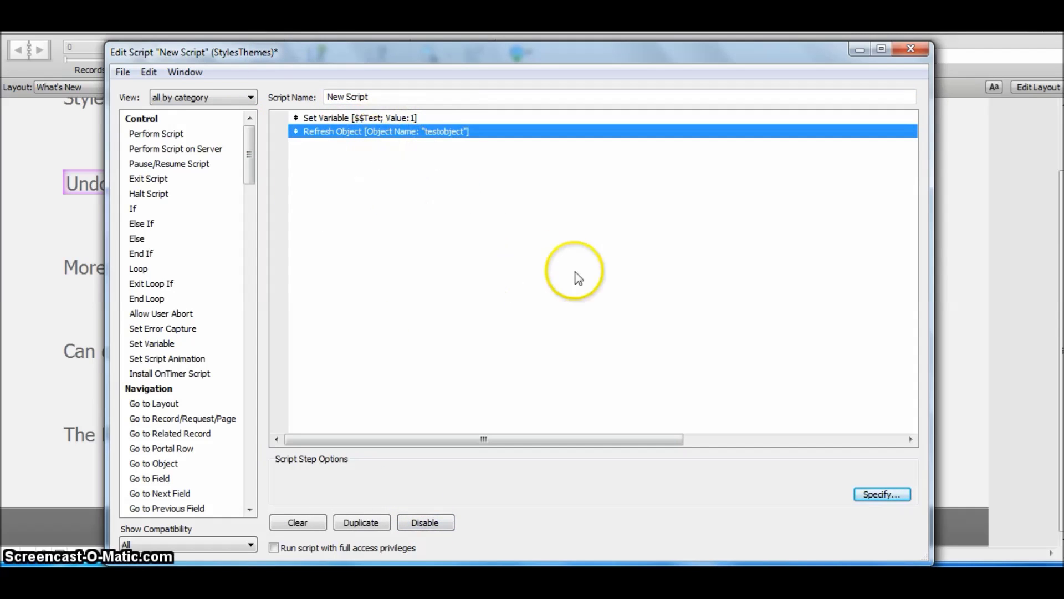
pyautogui.click(926, 51)
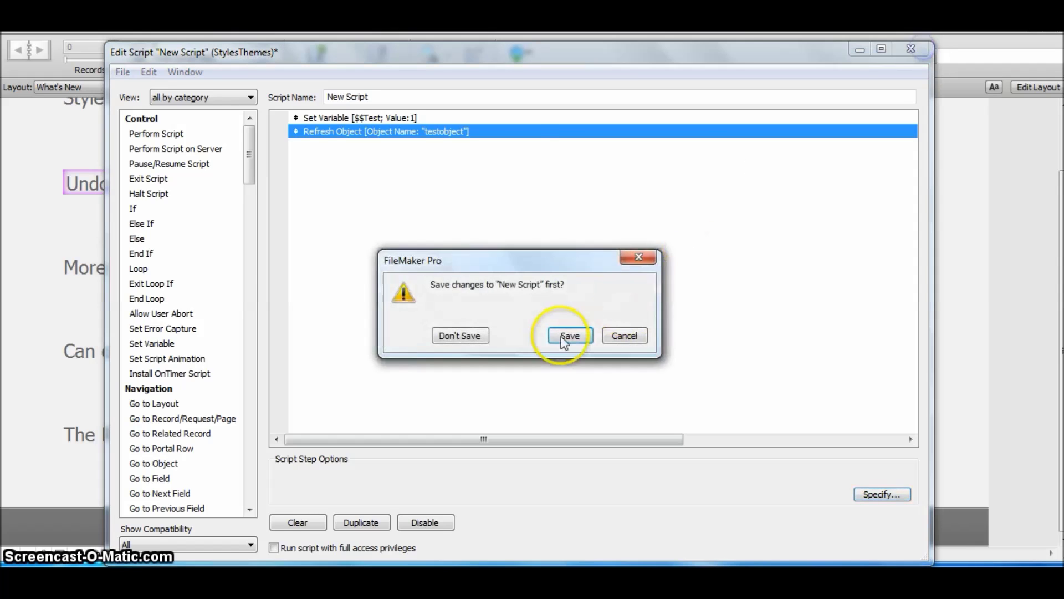
pyautogui.click(565, 335)
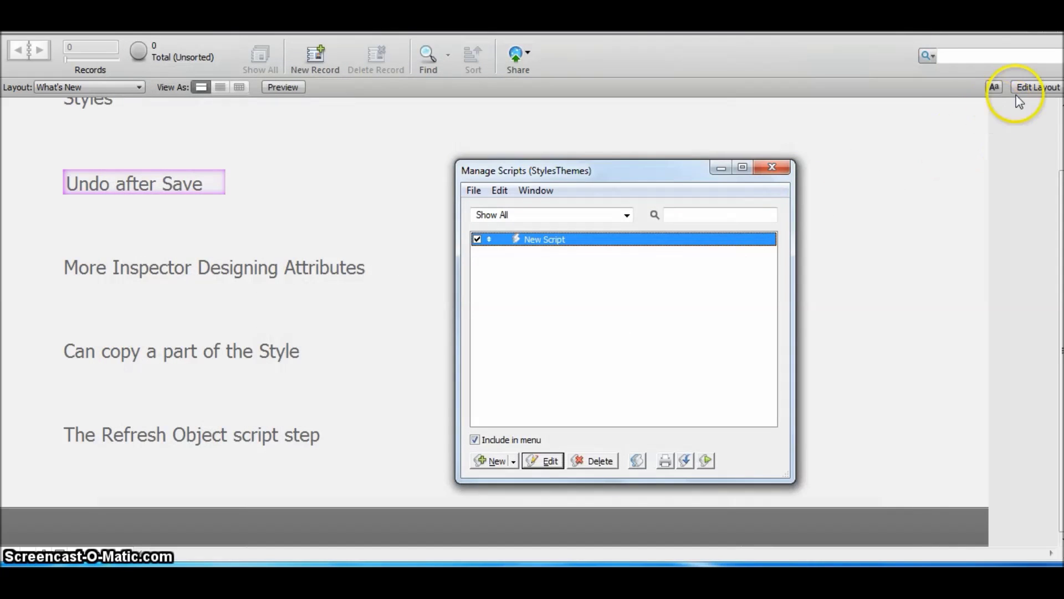
pyautogui.click(272, 27)
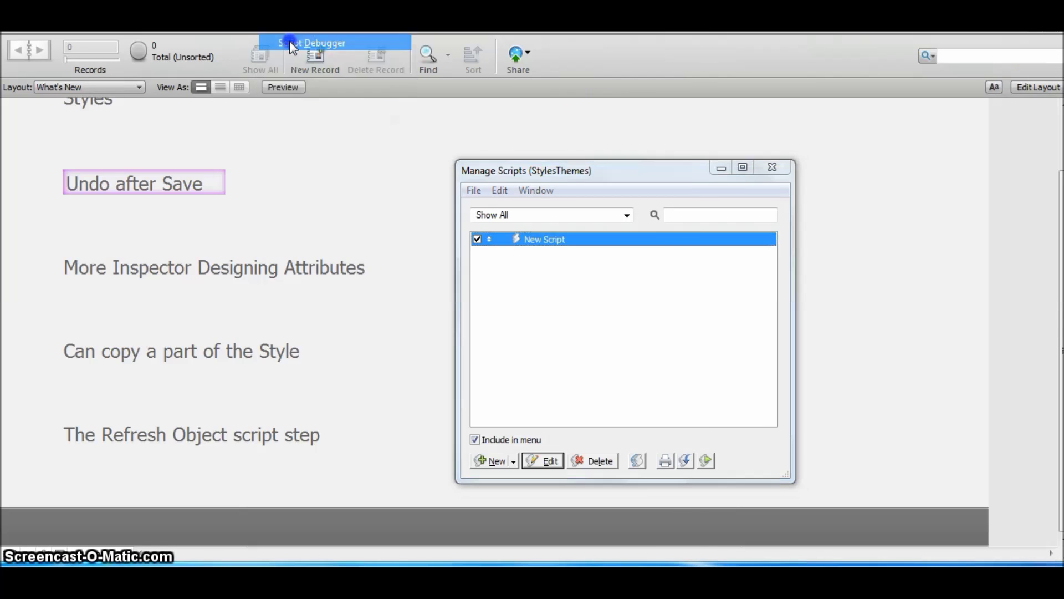
pyautogui.click(289, 39)
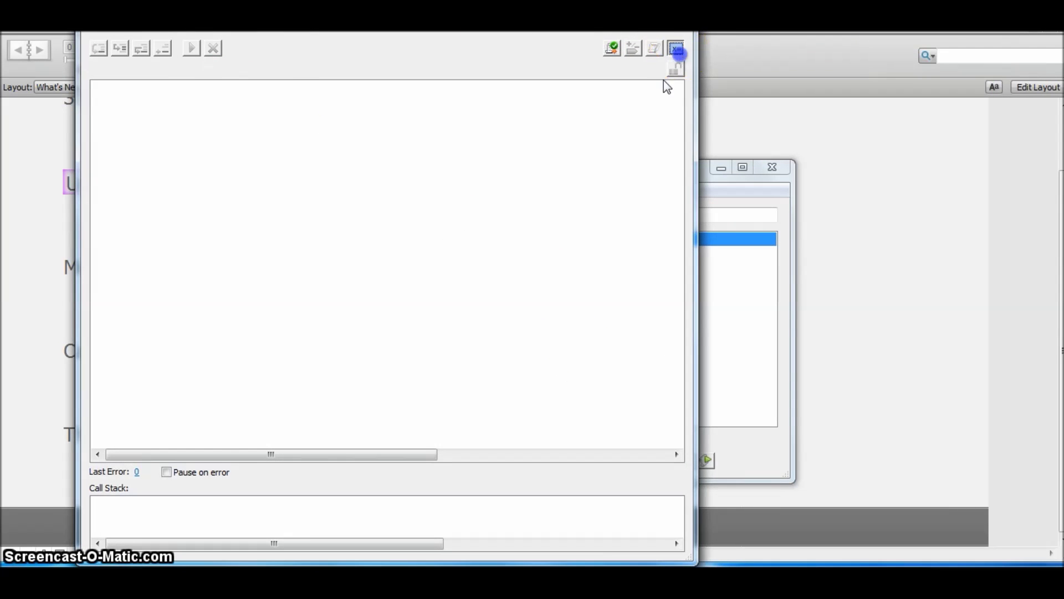
pyautogui.click(675, 48)
pyautogui.click(526, 220)
pyautogui.doubleClick(526, 220)
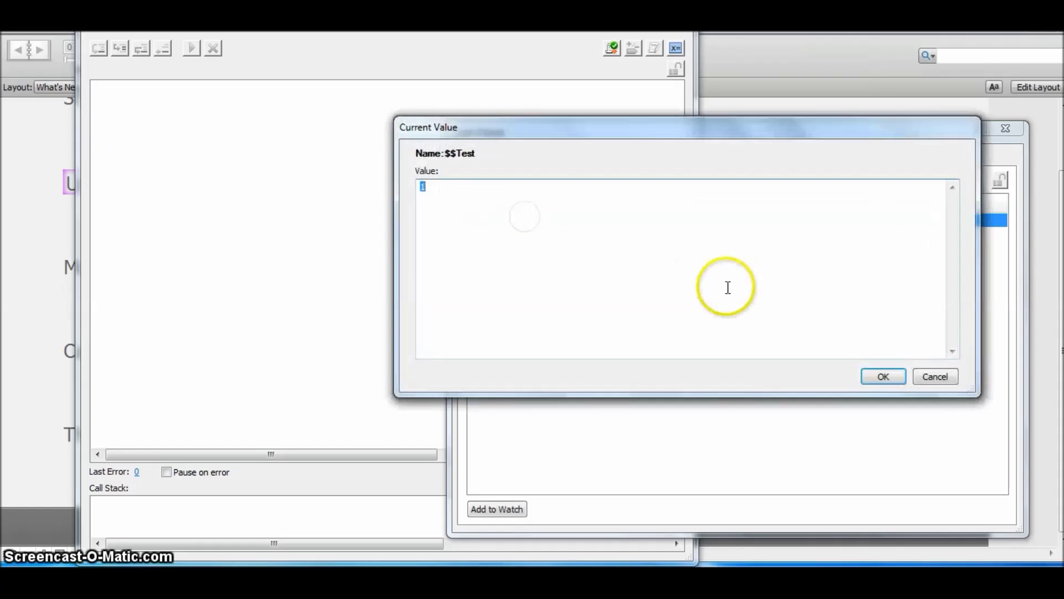
pyautogui.click(882, 377)
pyautogui.click(1002, 100)
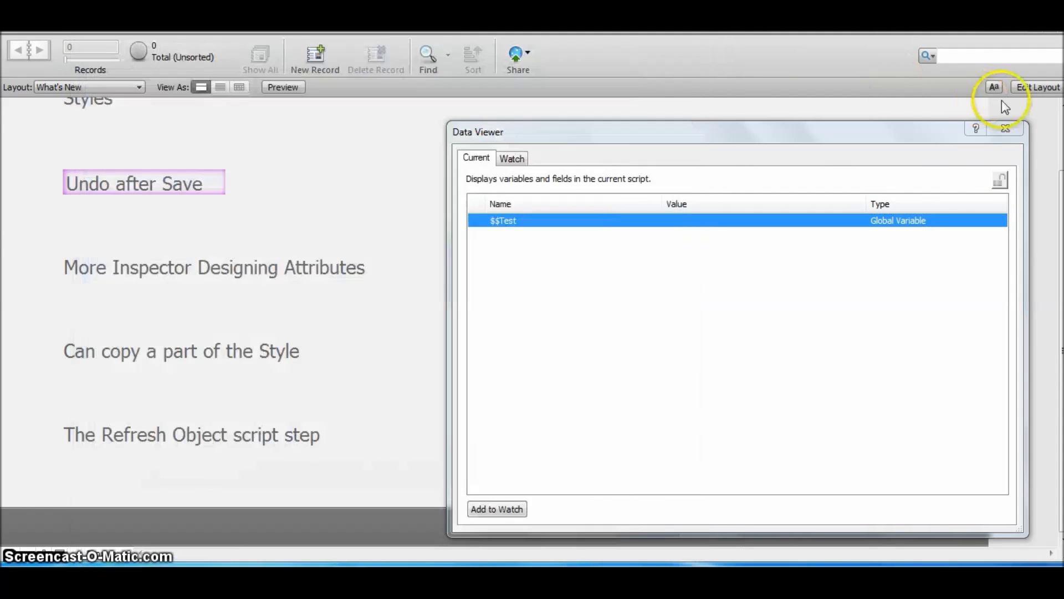
pyautogui.click(1005, 129)
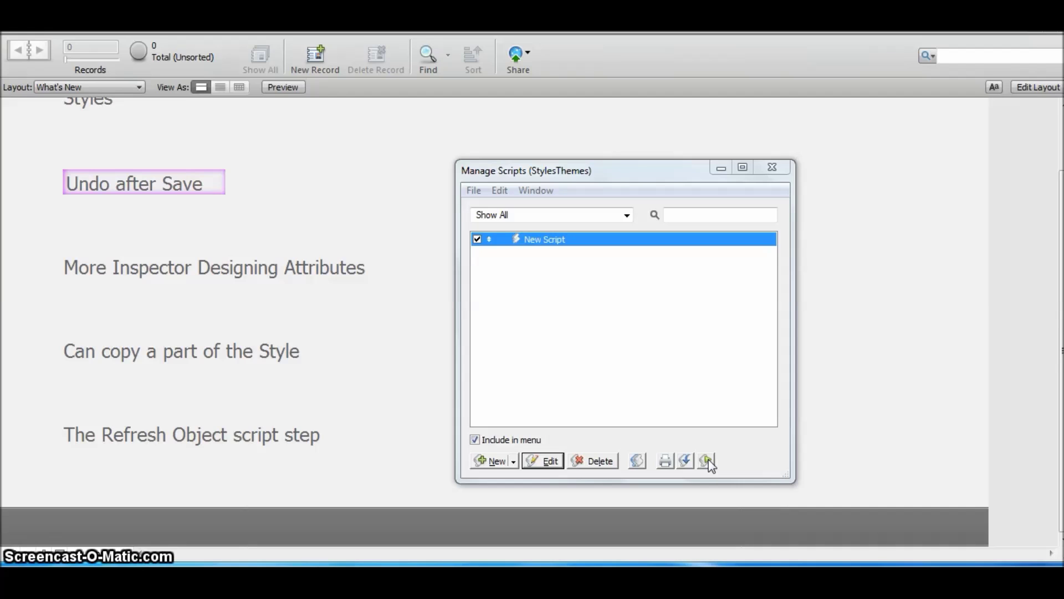
# Perform New Script to turn The Refresh Object script step text red, then close Manage Scripts
pyautogui.click(707, 461)
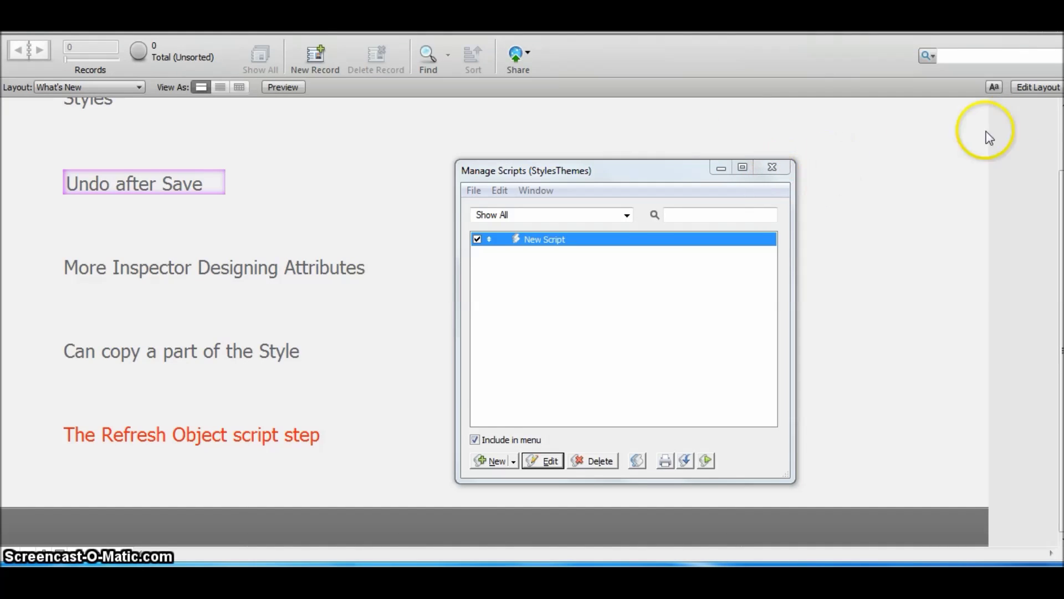
pyautogui.click(779, 167)
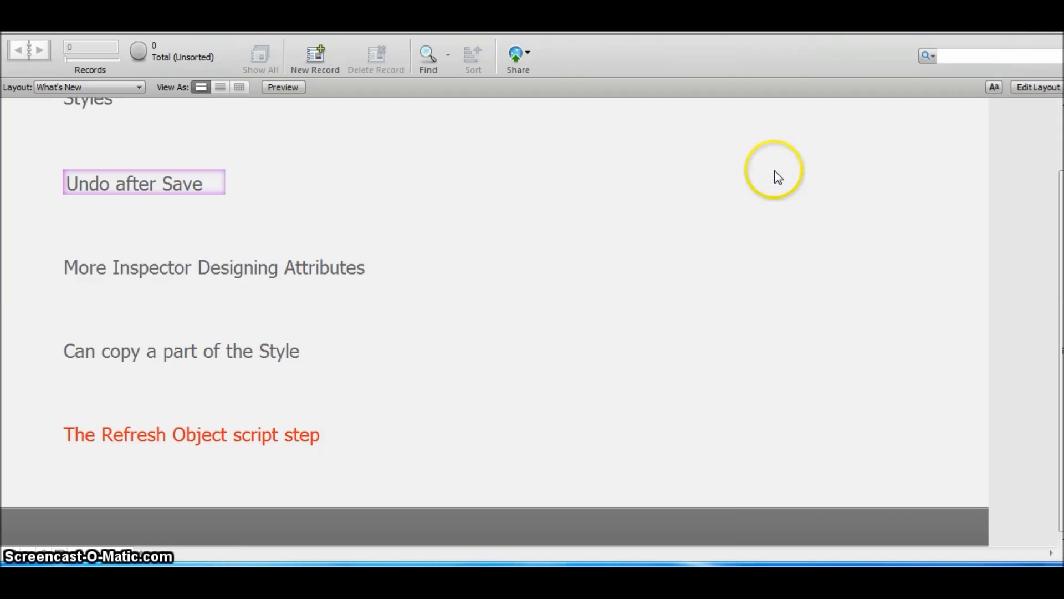